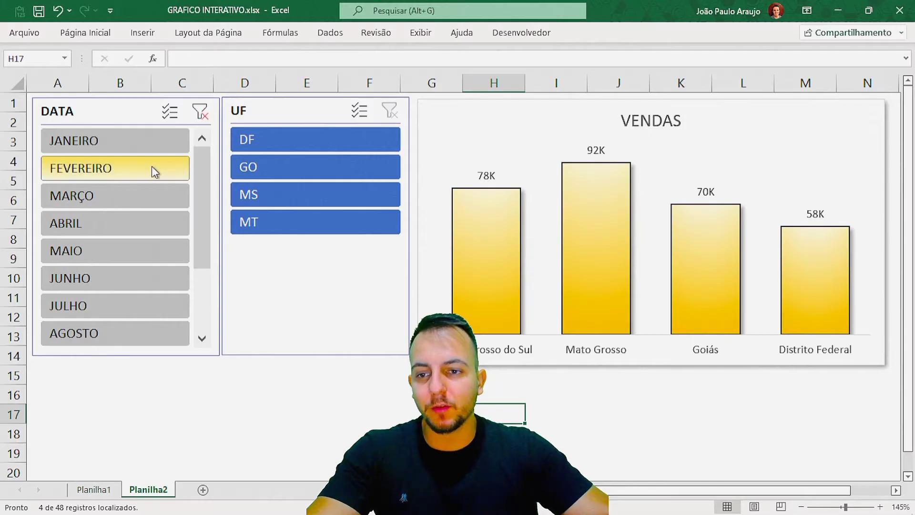
Step: Try the finished dashboard's slicers by filtering on FEVEREIRO, MARÇO and state GO, and clear the month filter
left_click(152, 167)
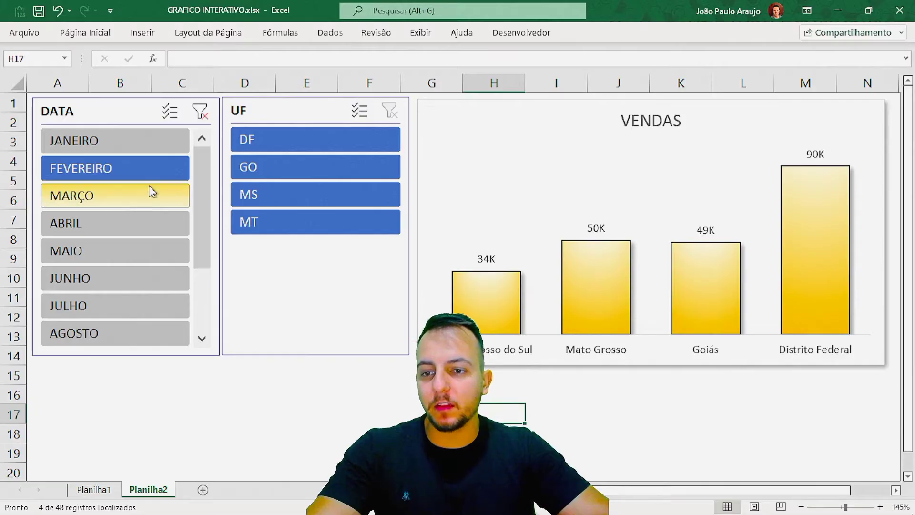
left_click(131, 195)
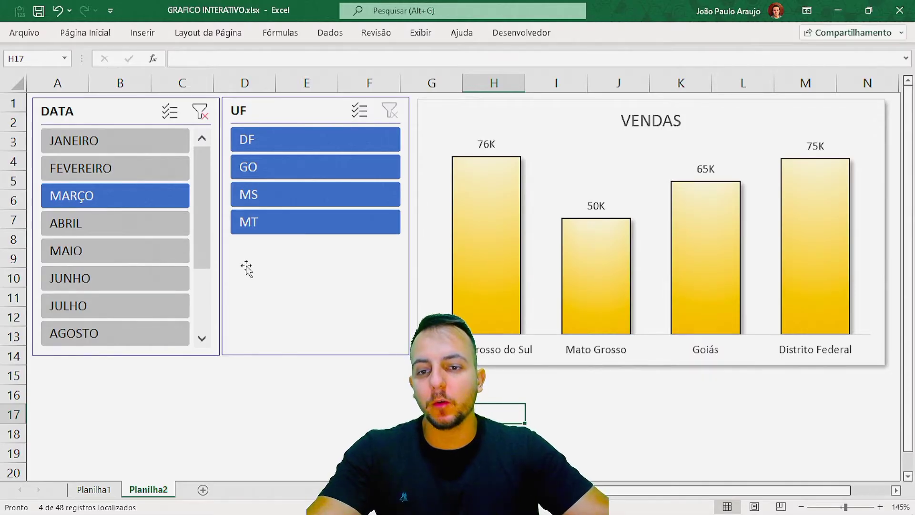
left_click(251, 174)
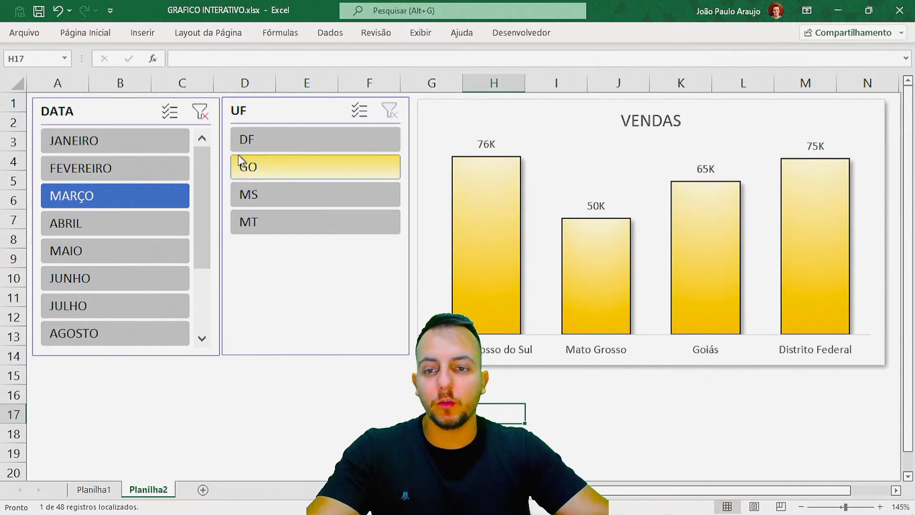
left_click(200, 112)
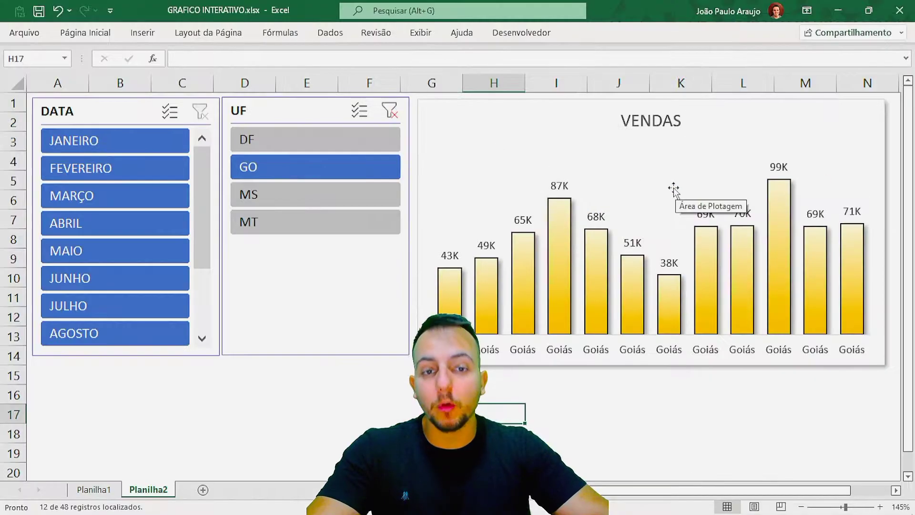
Step: Filter the sales chart to DF for MARÇO through JUNHO, clear the month filter and switch the state to GO
left_click(267, 147)
left_click_drag(114, 230, 114, 281)
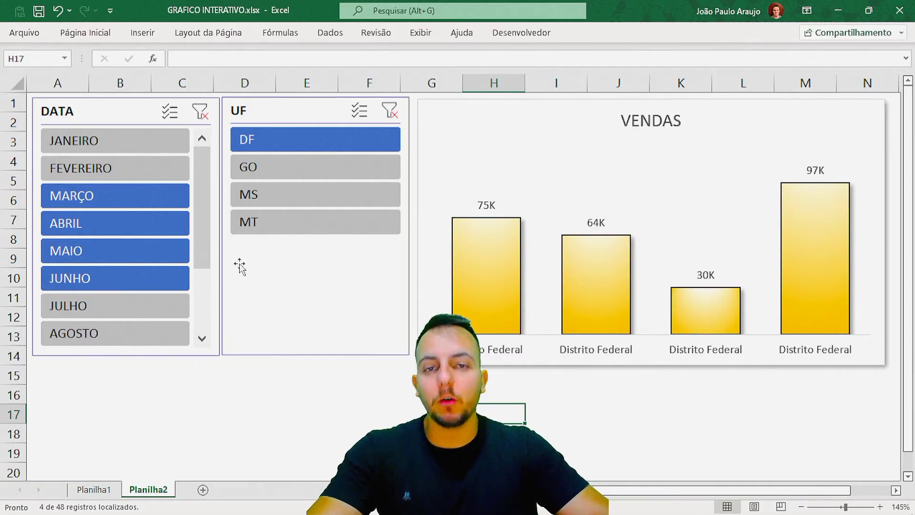
left_click(200, 113)
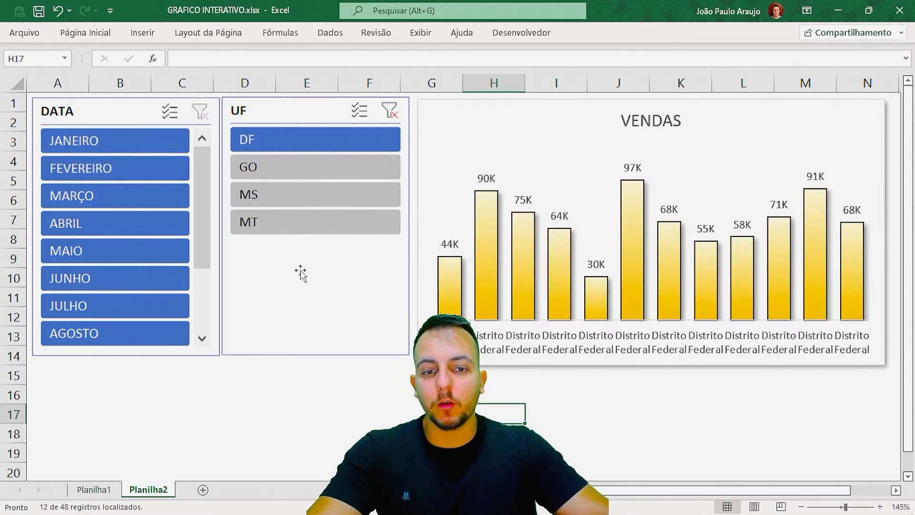
left_click(307, 167)
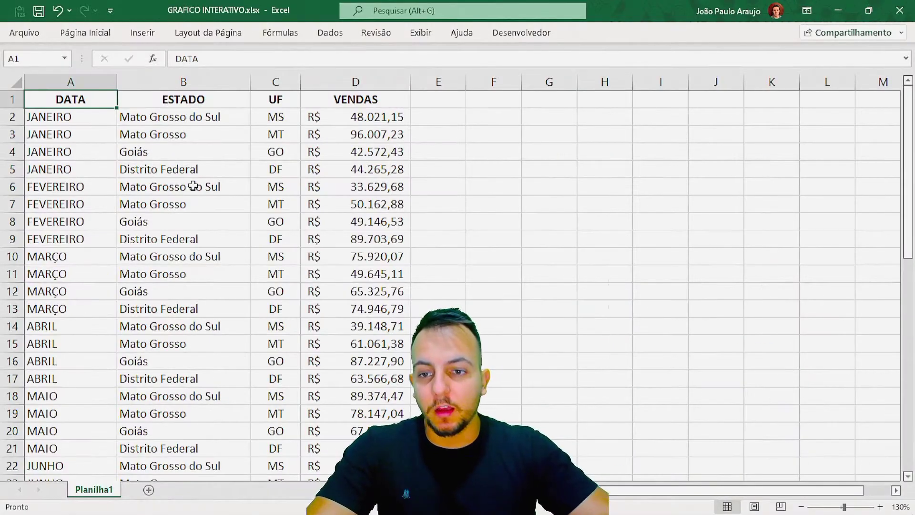
Step: Convert the sales data range $A$1:$D$49 into a table with headers
left_click(382, 316)
left_click(364, 446)
left_click(67, 189)
left_click(289, 191)
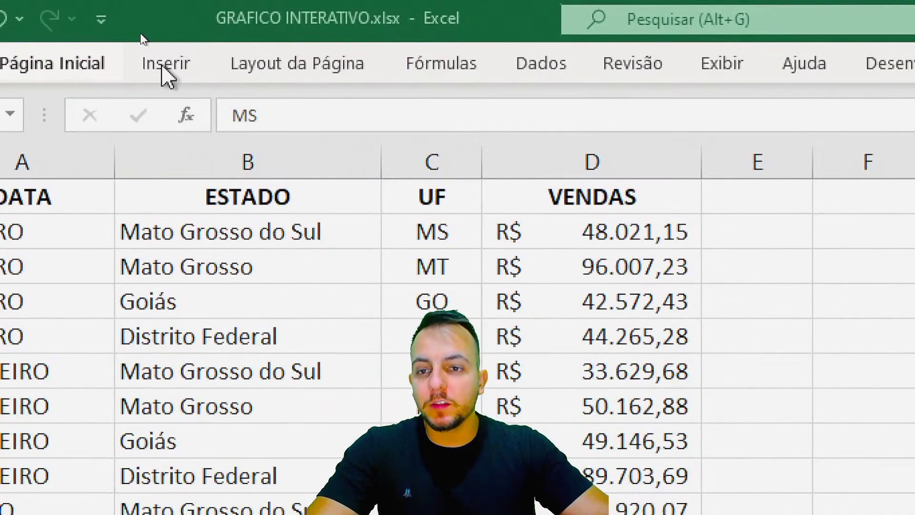
left_click(164, 64)
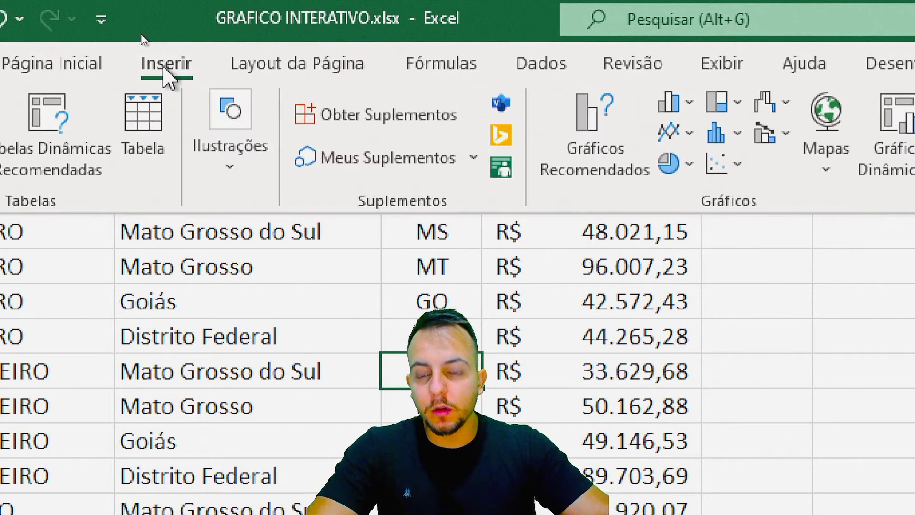
left_click(154, 123)
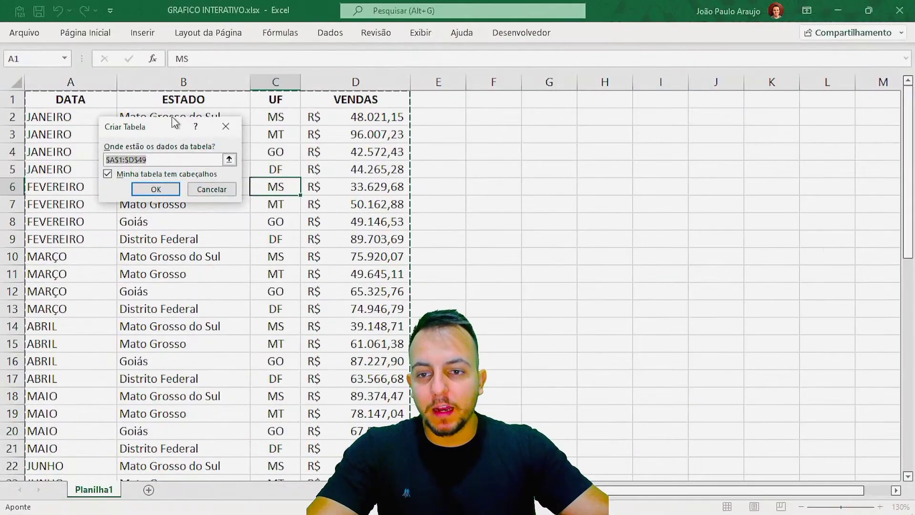
left_click_drag(175, 123, 210, 118)
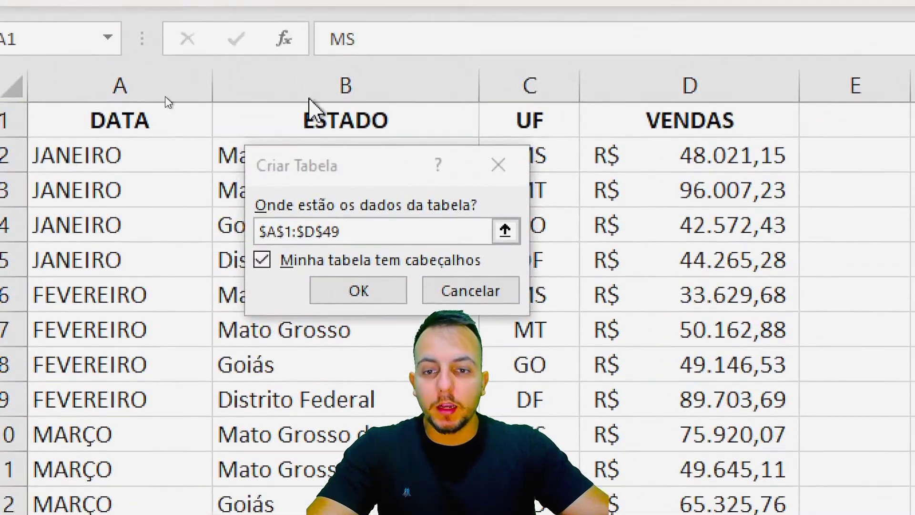
left_click(315, 118)
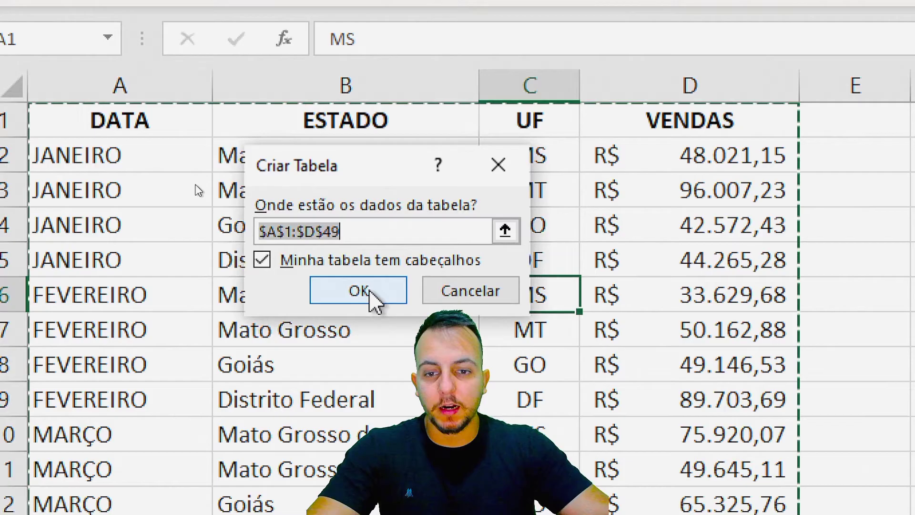
left_click(374, 299)
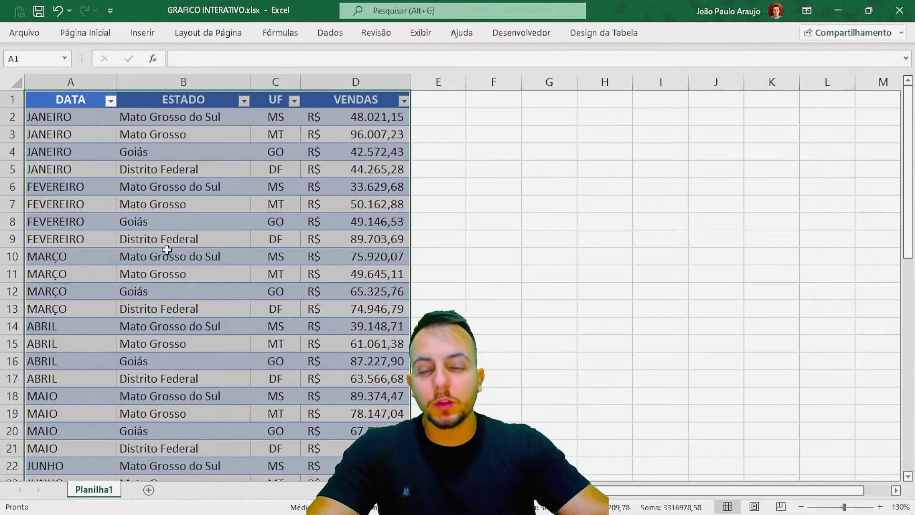
Step: Apply the medium table style with a gold header and grey banded rows to the sales table
left_click(384, 372)
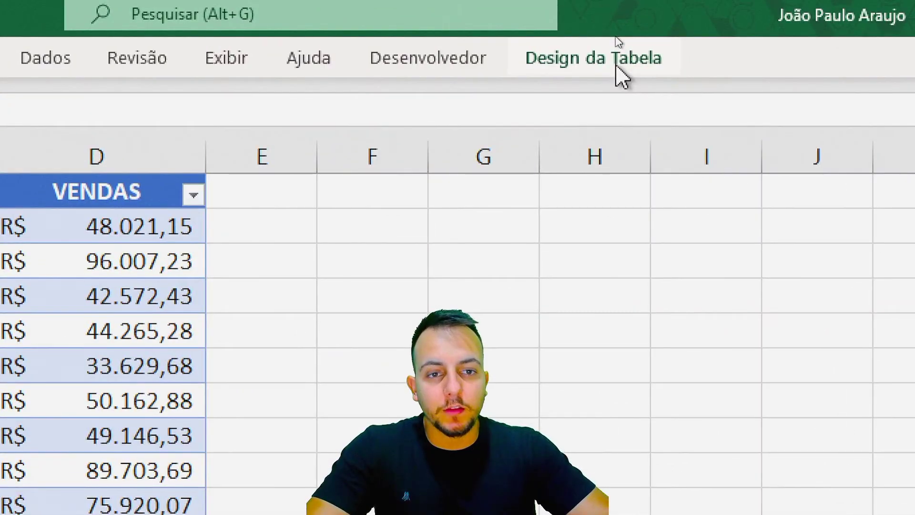
left_click(610, 76)
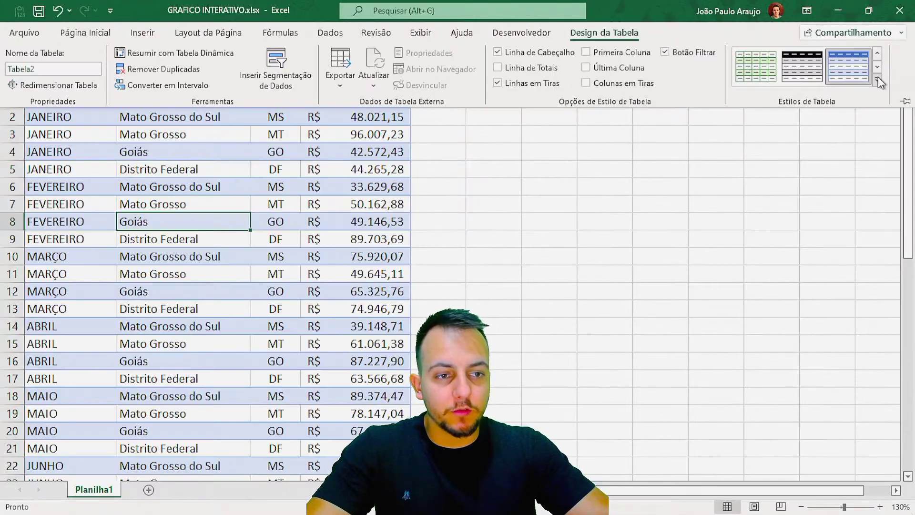
left_click(879, 79)
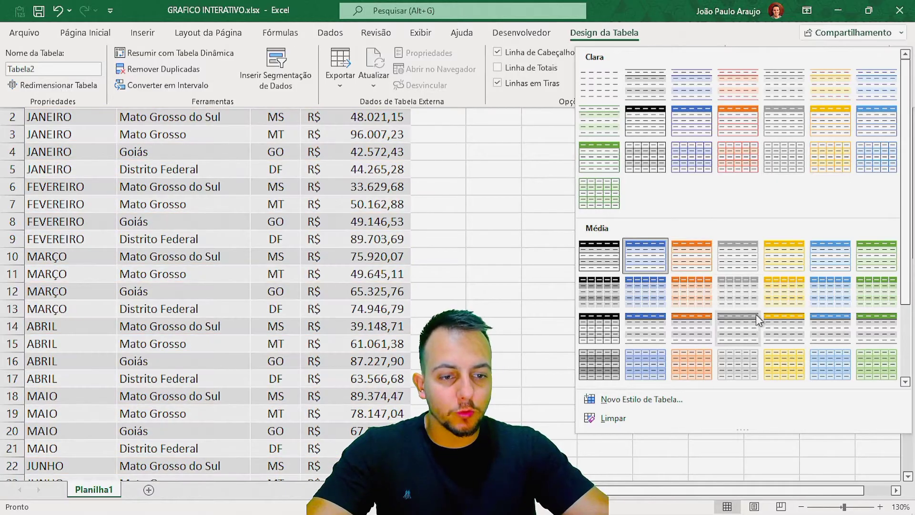
left_click(779, 318)
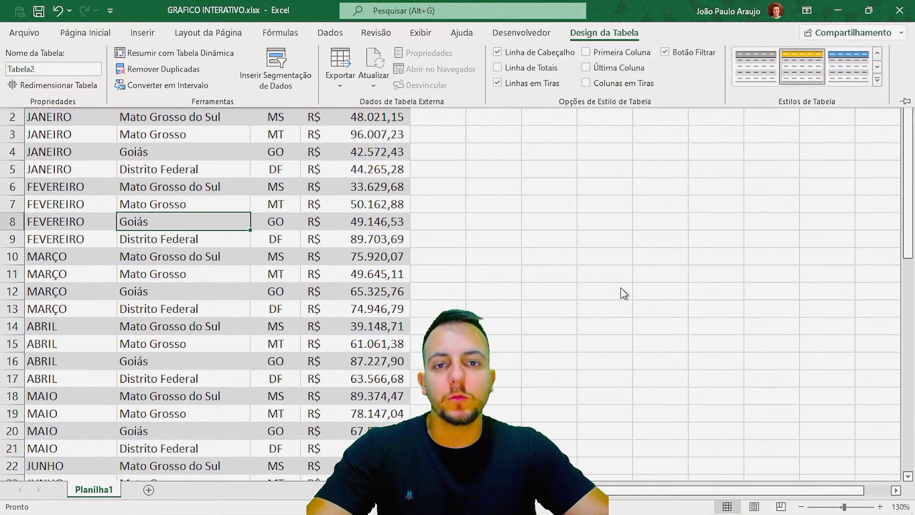
left_click(520, 240)
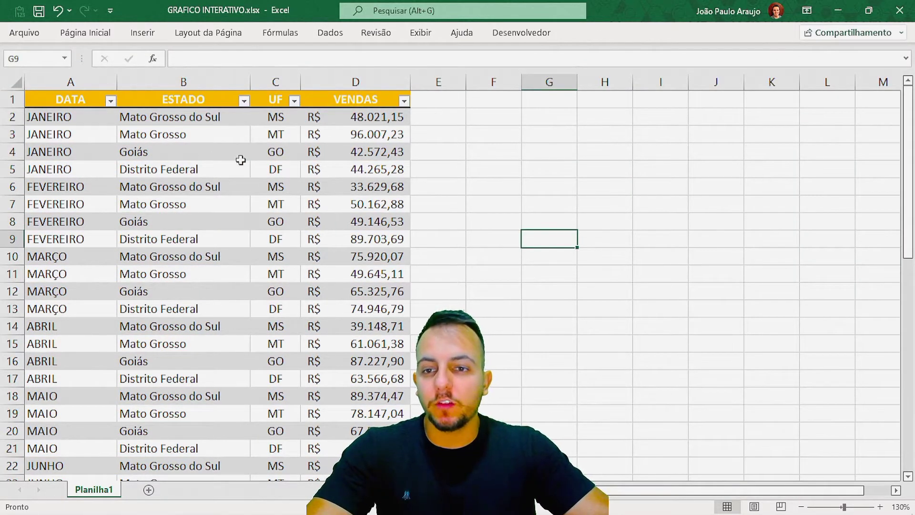
scroll(245, 169, "down", 6)
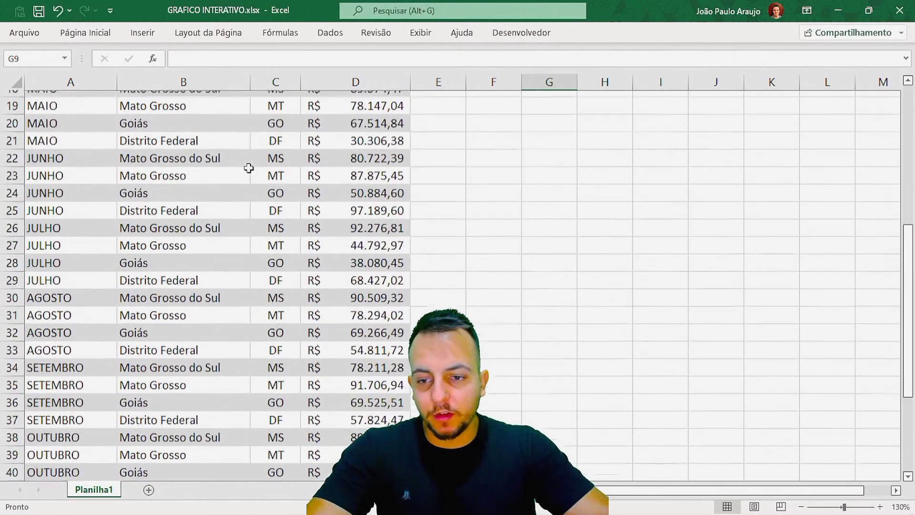
scroll(247, 168, "up", 6)
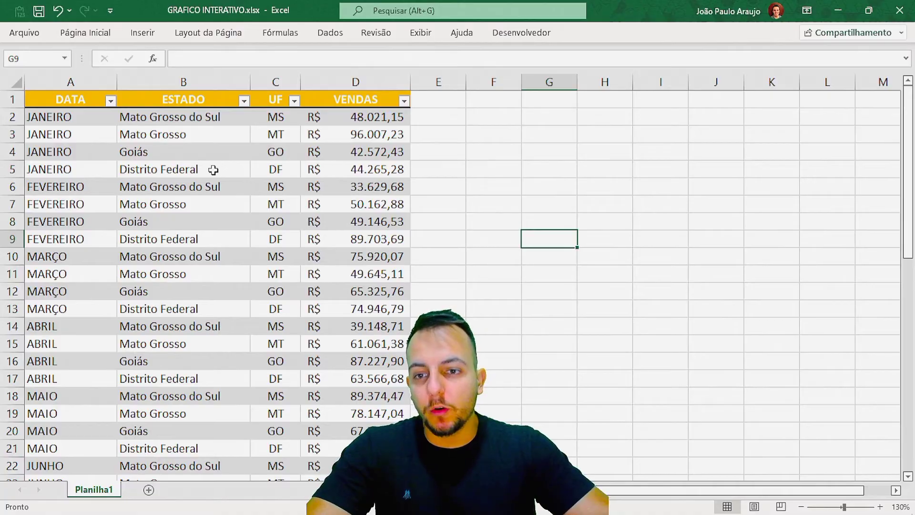
Step: Insert slicers for the DATA and UF columns of the sales table
left_click(213, 170)
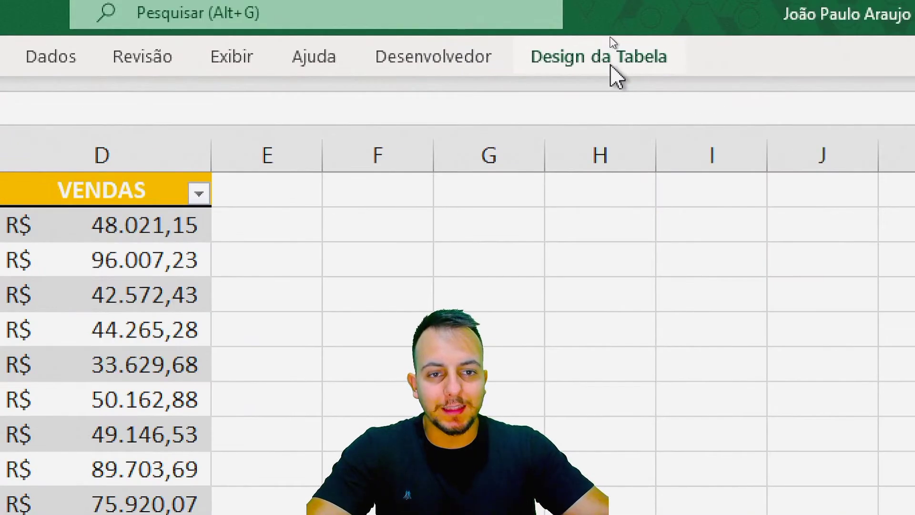
left_click(610, 37)
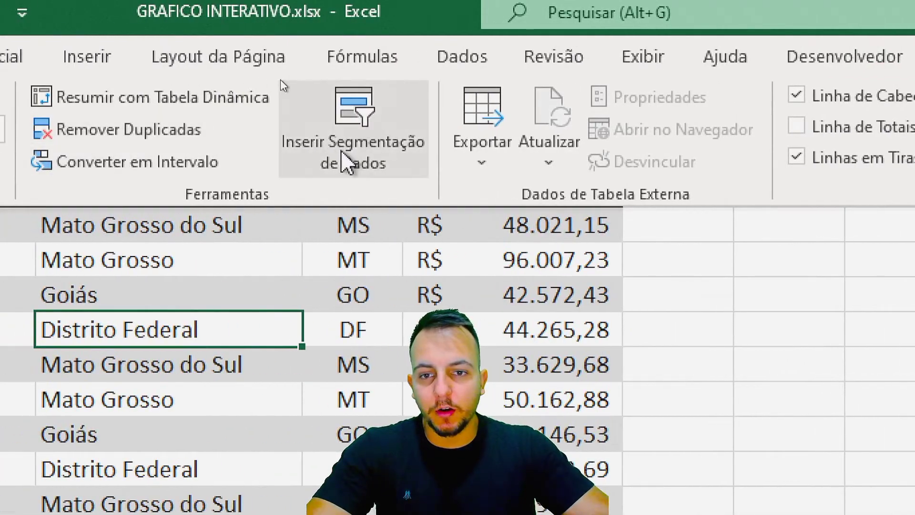
left_click(379, 152)
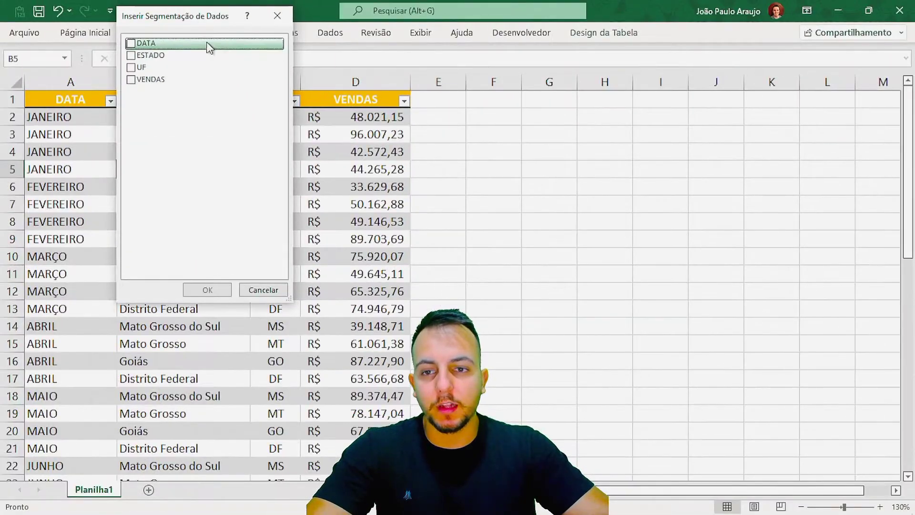
left_click_drag(203, 26, 523, 138)
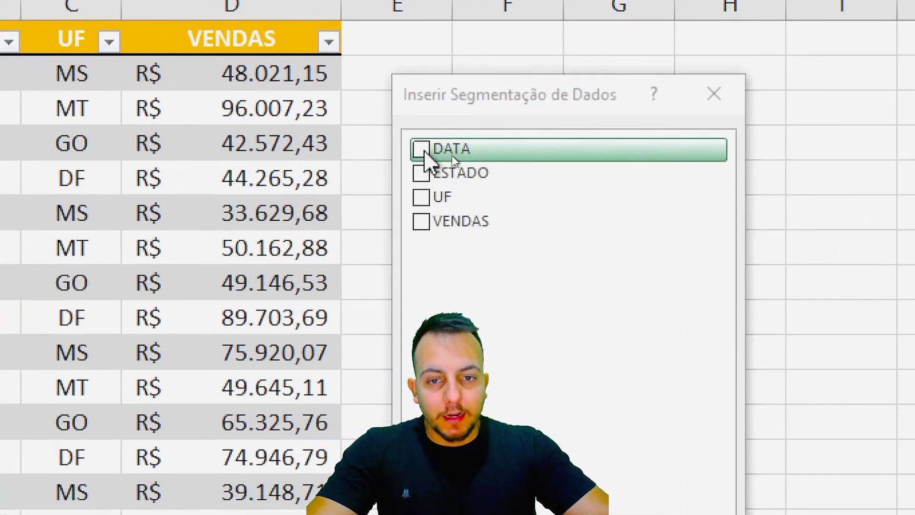
left_click(424, 151)
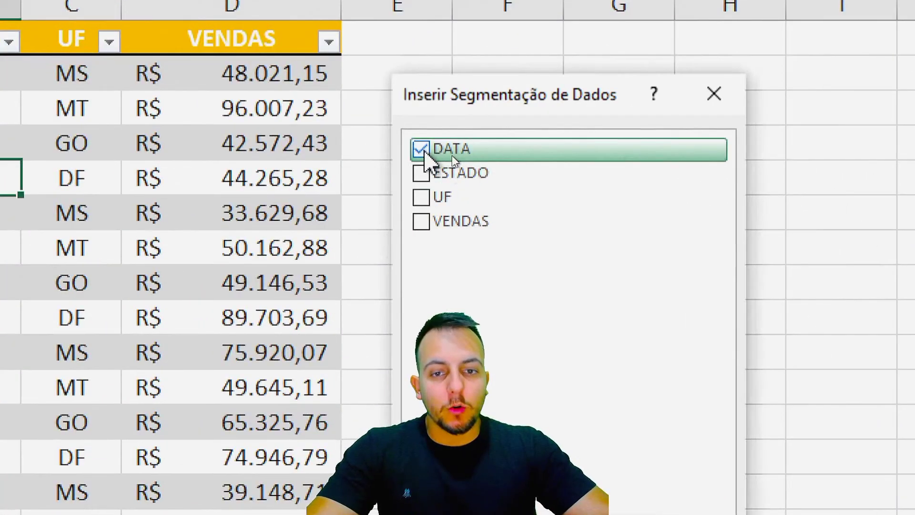
left_click(451, 174)
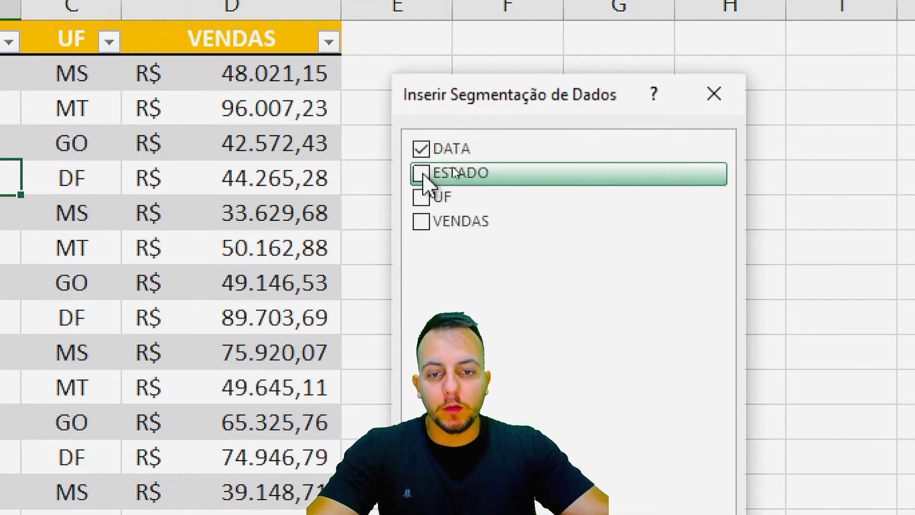
left_click(446, 197)
left_click(461, 222)
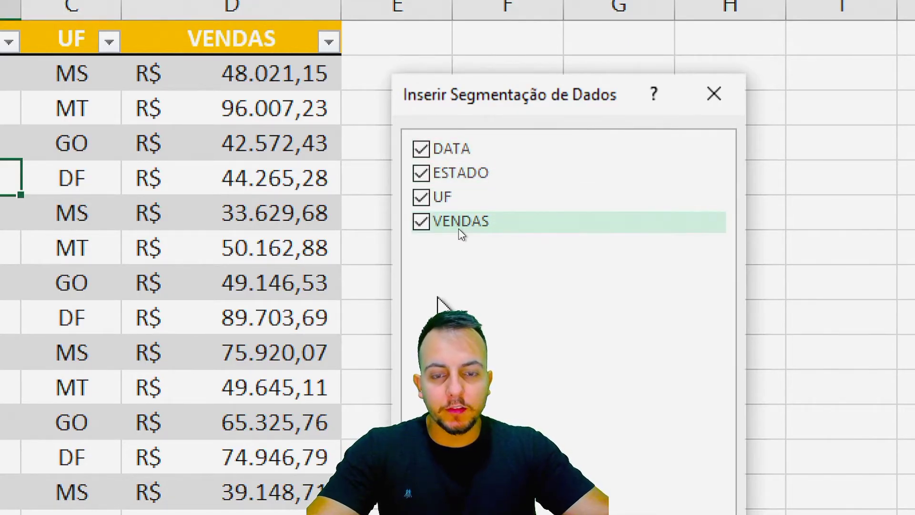
left_click(423, 224)
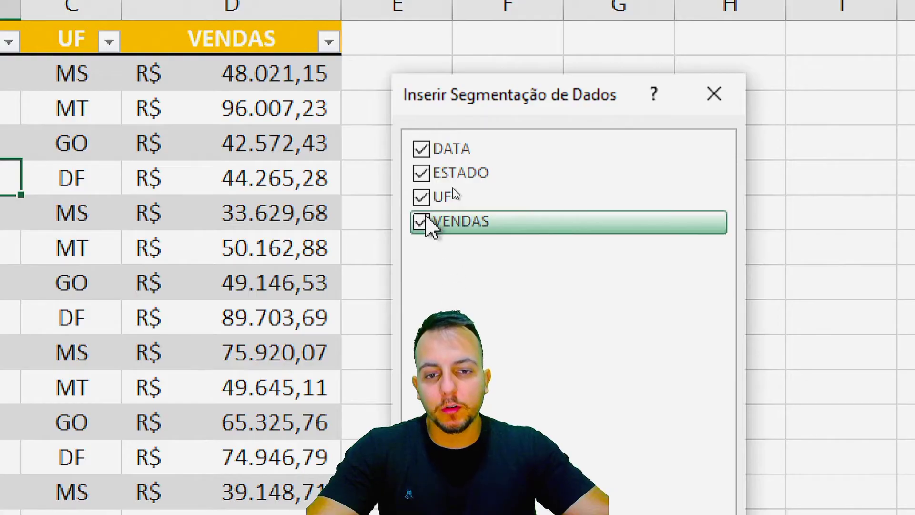
left_click(424, 201)
left_click(453, 172)
left_click(431, 199)
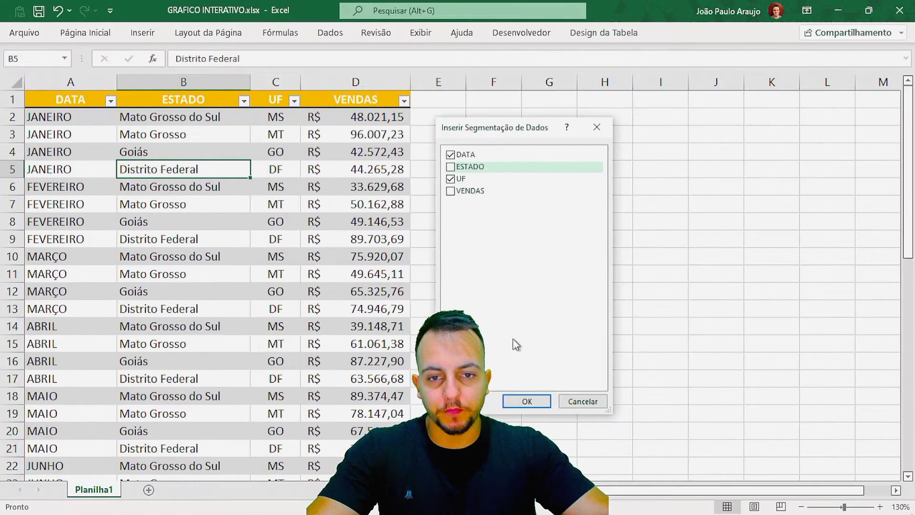
left_click(526, 401)
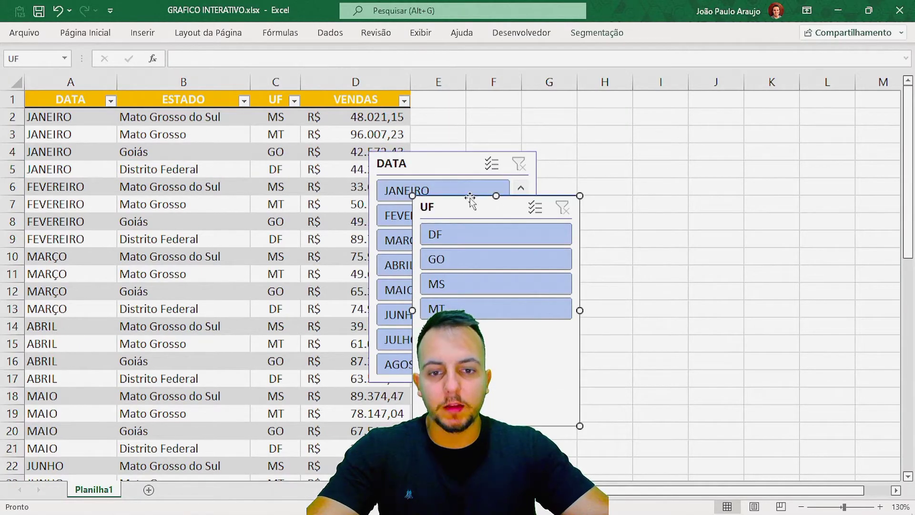
Step: Arrange the two slicers side by side in the empty columns beside the table, with DATA before UF
left_click_drag(470, 199, 699, 127)
left_click_drag(465, 158, 566, 107)
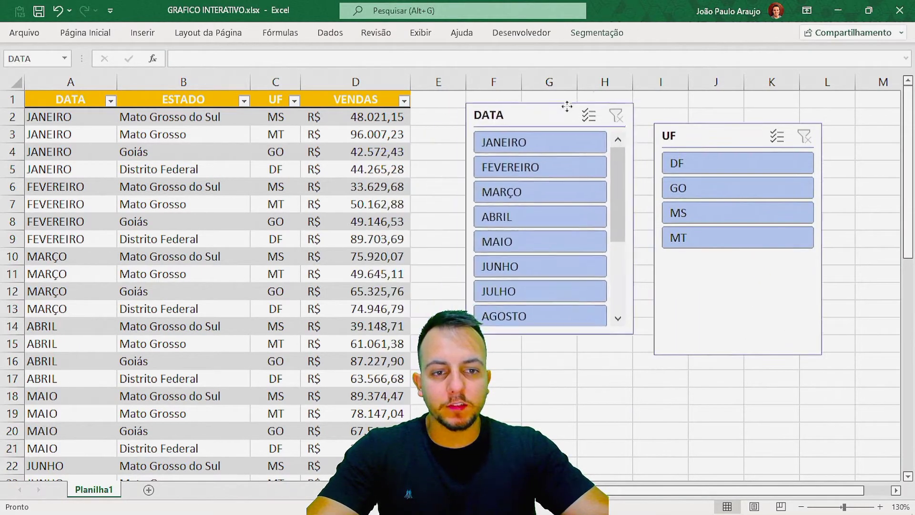
left_click_drag(679, 126, 712, 109)
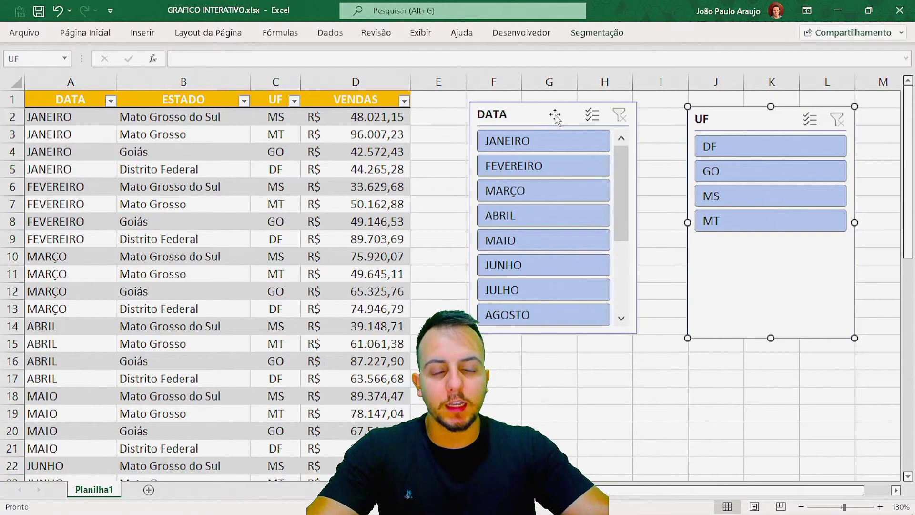
left_click_drag(552, 116, 594, 115)
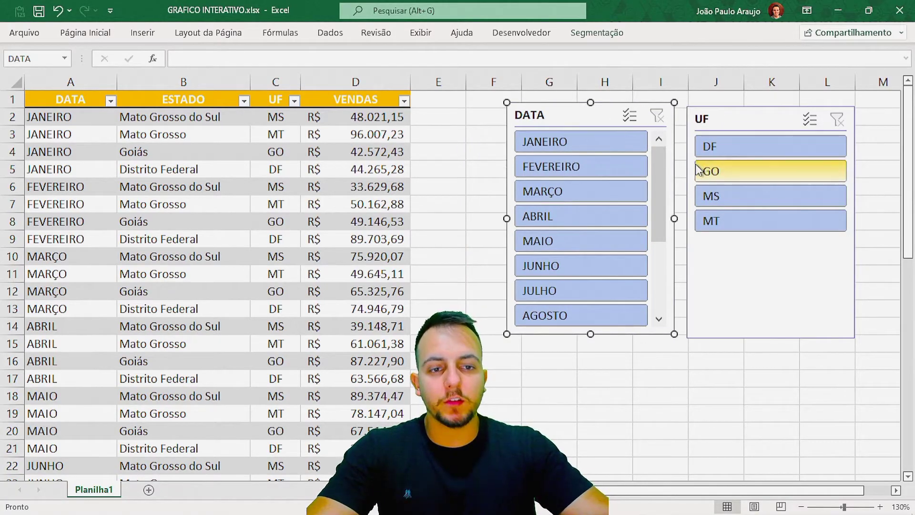
Step: Deselect the slicers and add a new blank worksheet to the workbook
left_click(438, 361)
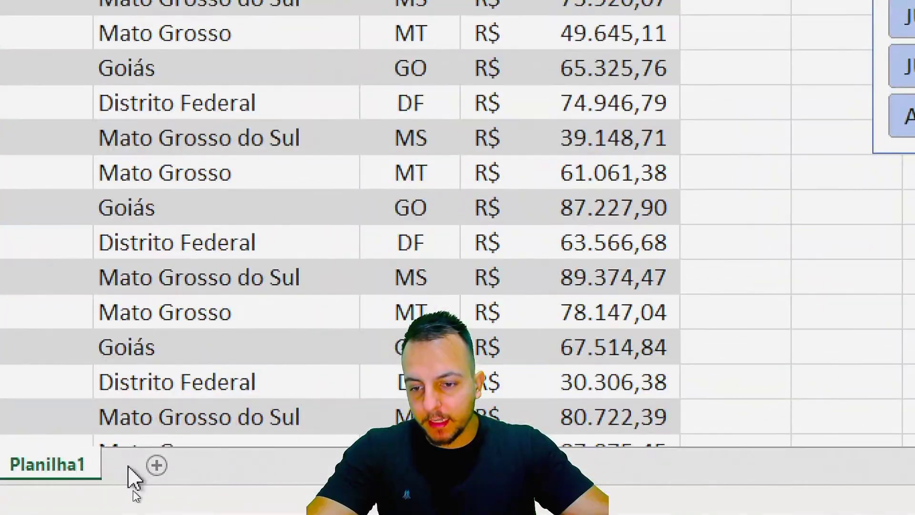
left_click(162, 467)
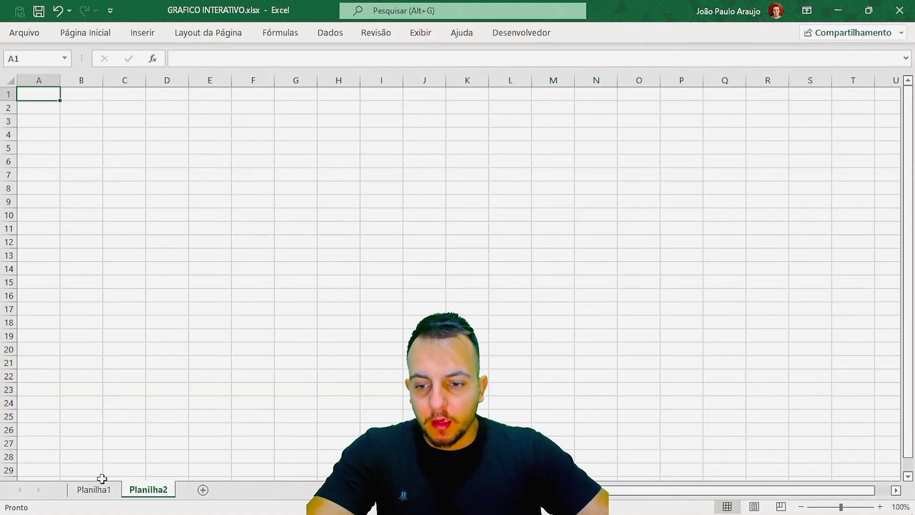
Step: Move the DATA and UF slicers together from Planilha1 to Planilha2 and place them near the sheet's upper-left corner
left_click(96, 490)
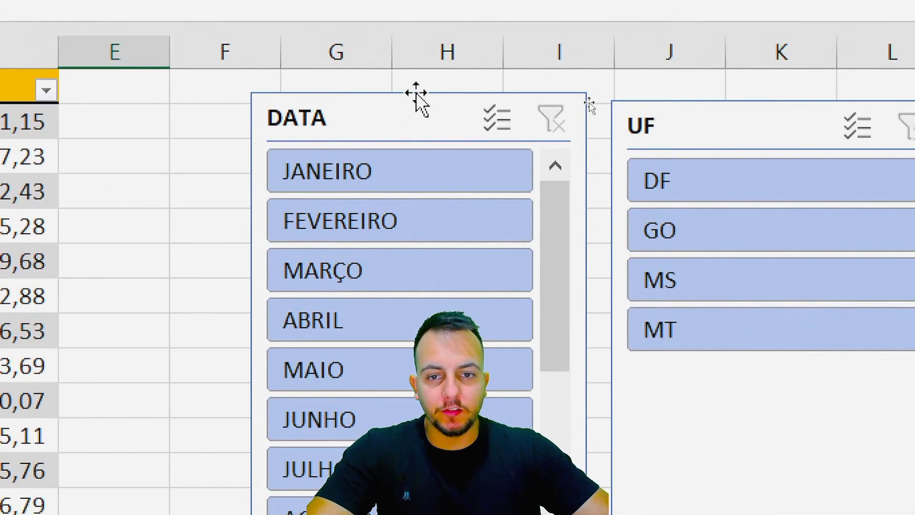
left_click(416, 109)
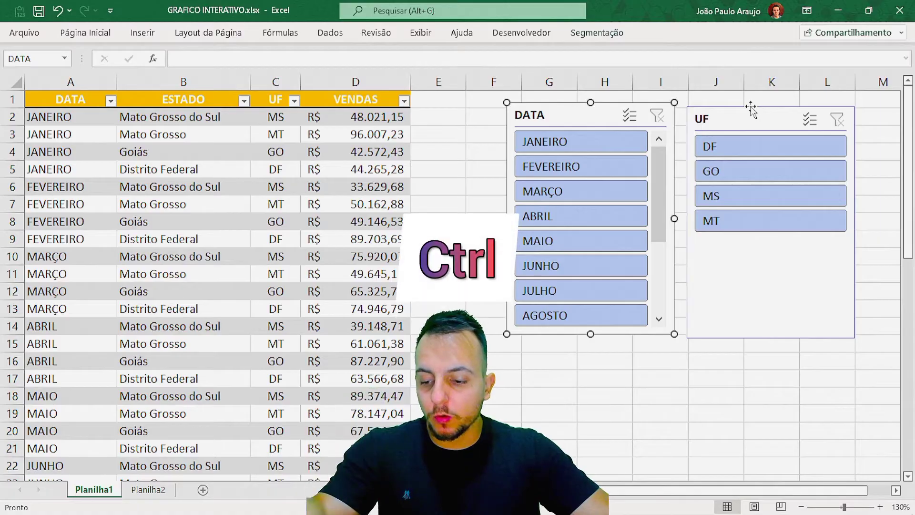
left_click(751, 109, "ctrl")
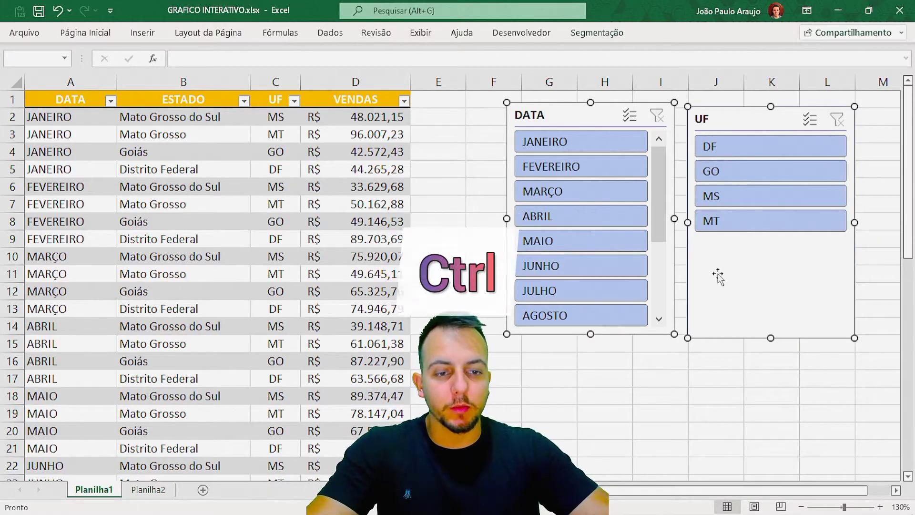
left_click_drag(728, 273, 691, 283)
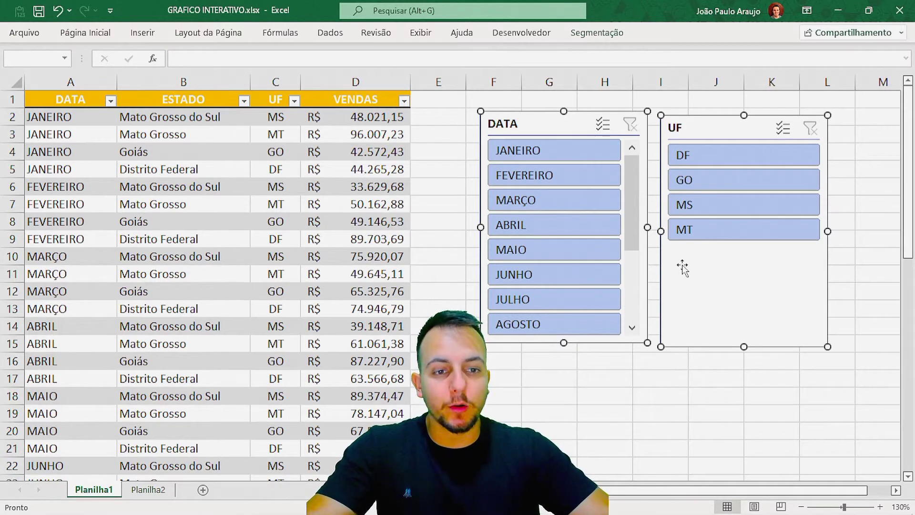
key("ctrl+x")
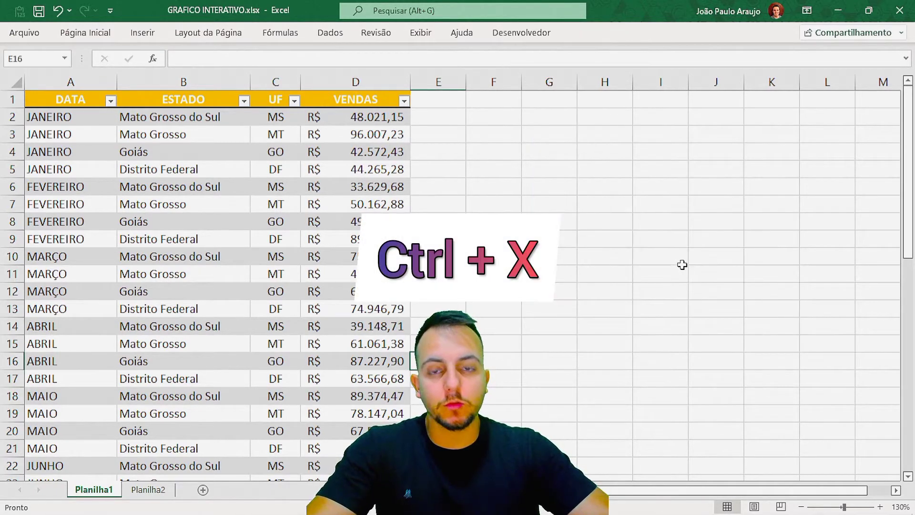
left_click(151, 489)
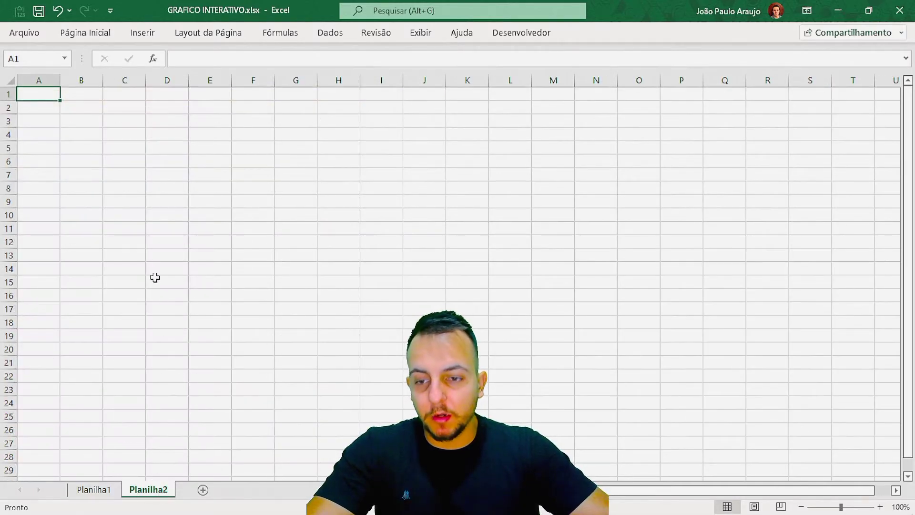
key("ctrl+v")
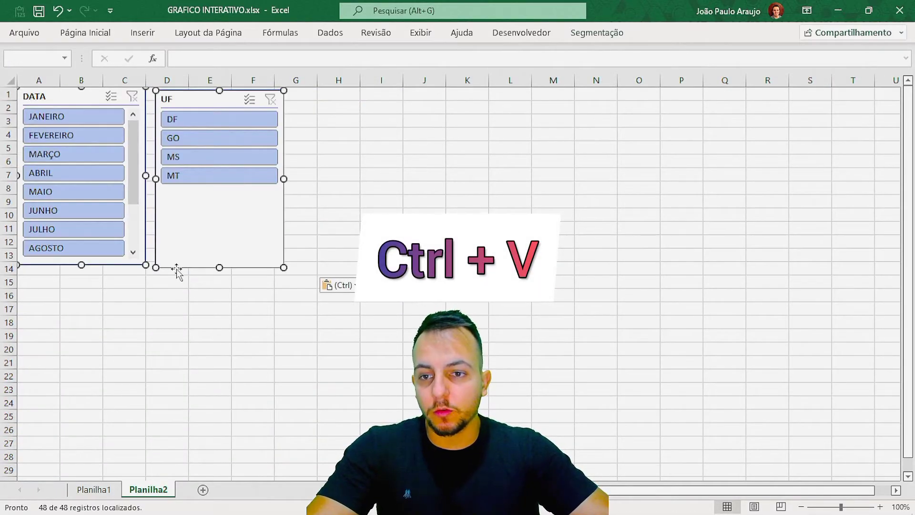
left_click_drag(192, 255, 215, 276)
left_click(200, 329)
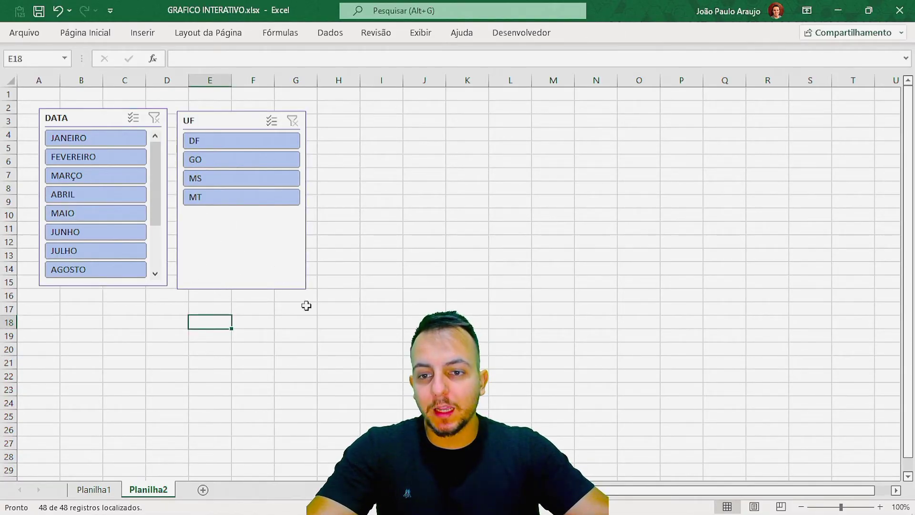
Step: Insert a 2D clustered column chart from the ESTADO and VENDAS columns of Planilha1 and place it beside the sales table
left_click(102, 491)
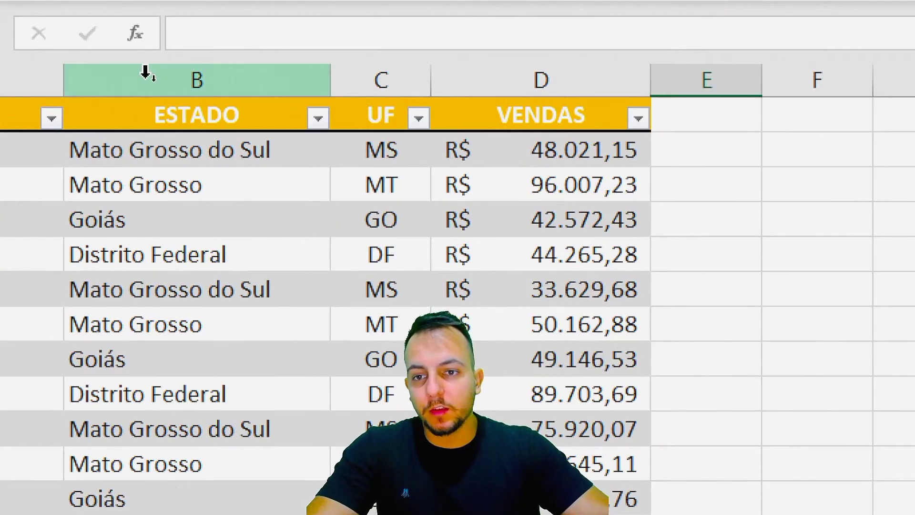
left_click(157, 79)
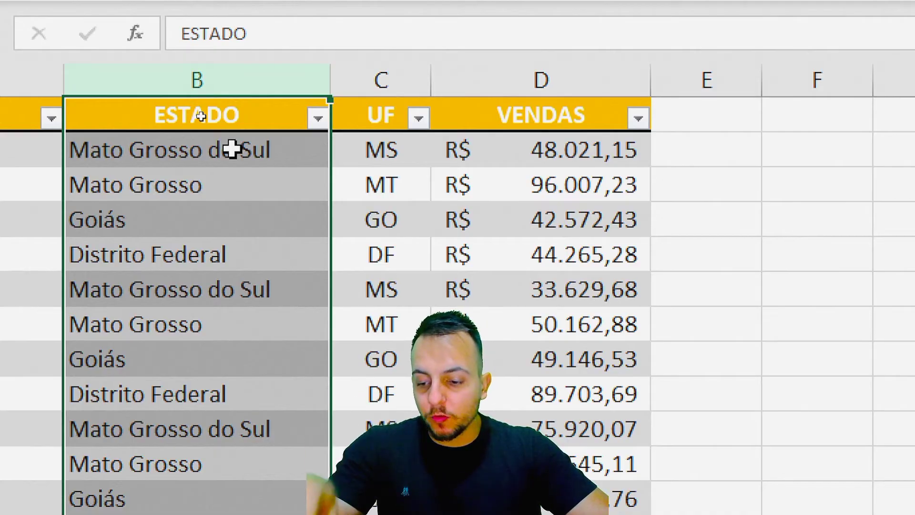
left_click(541, 79, "ctrl")
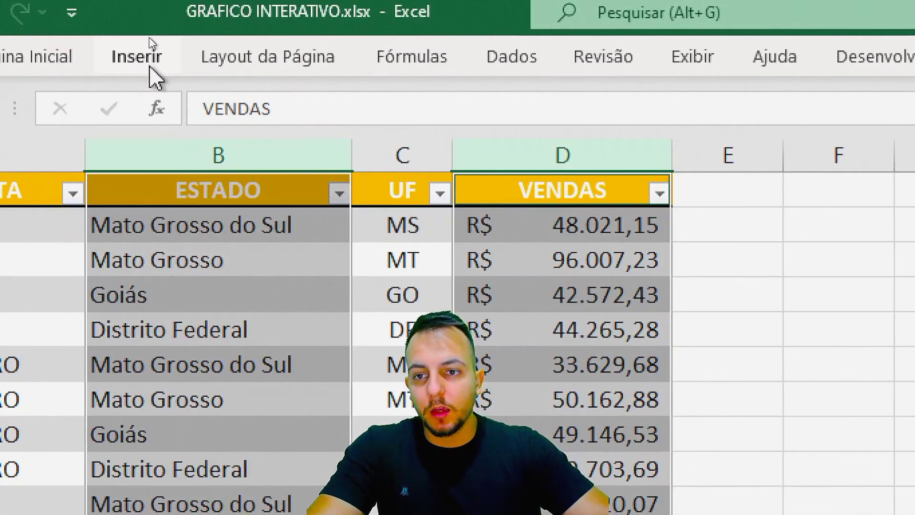
left_click(149, 36)
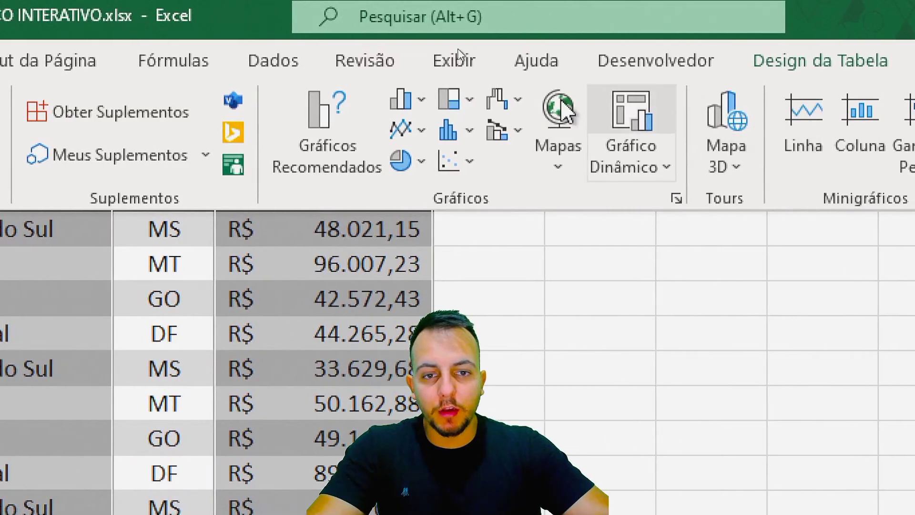
left_click(409, 109)
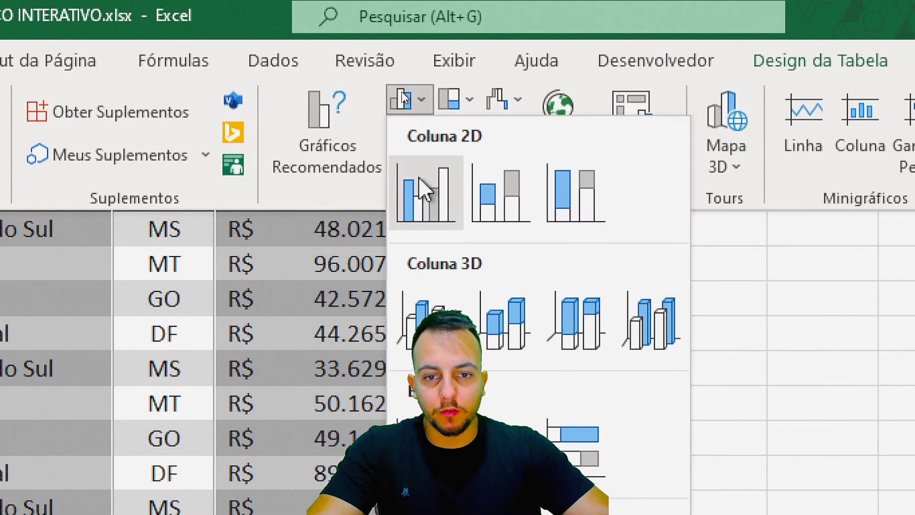
left_click(432, 209)
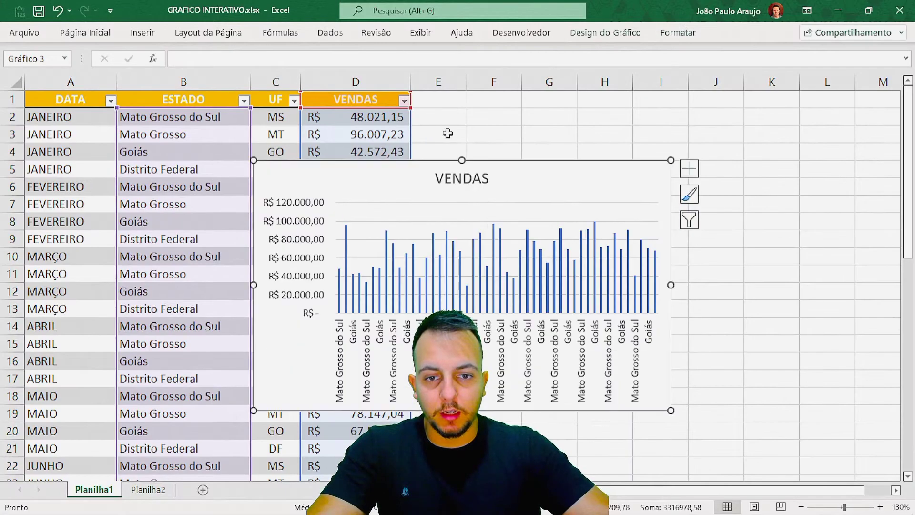
left_click_drag(444, 166, 636, 117)
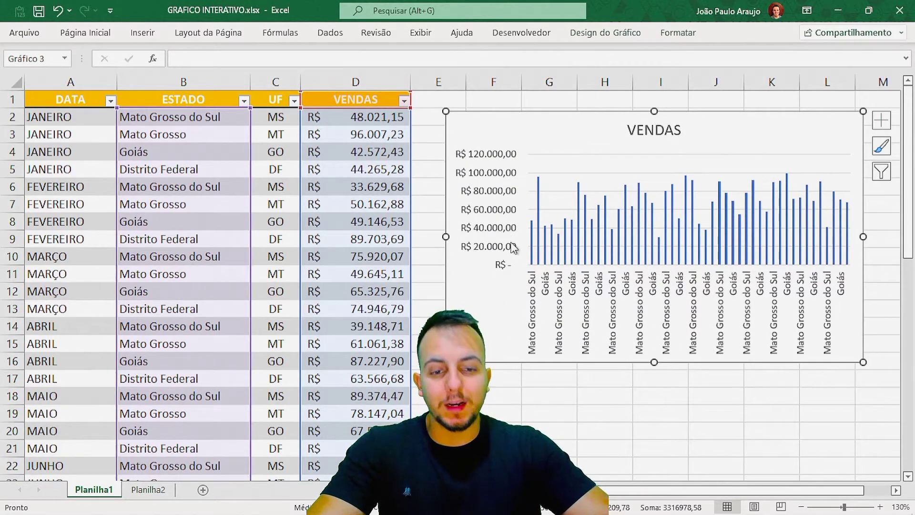
left_click(541, 396)
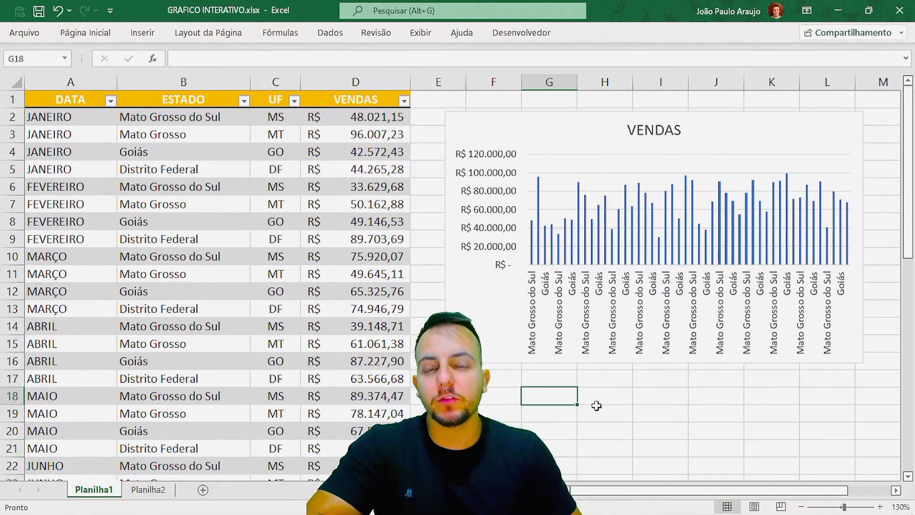
Step: Move the VENDAS chart from Planilha1 to Planilha2 and place it beside the UF slicer
left_click(606, 118)
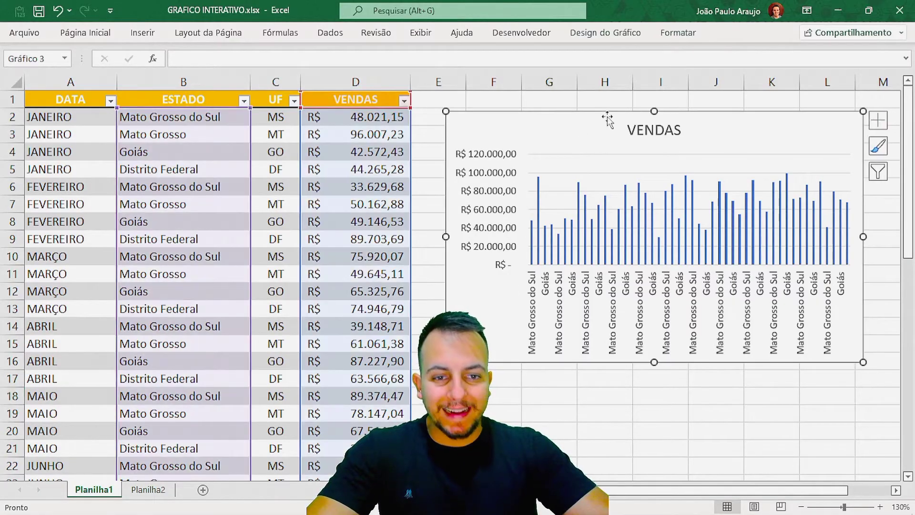
key("Delete")
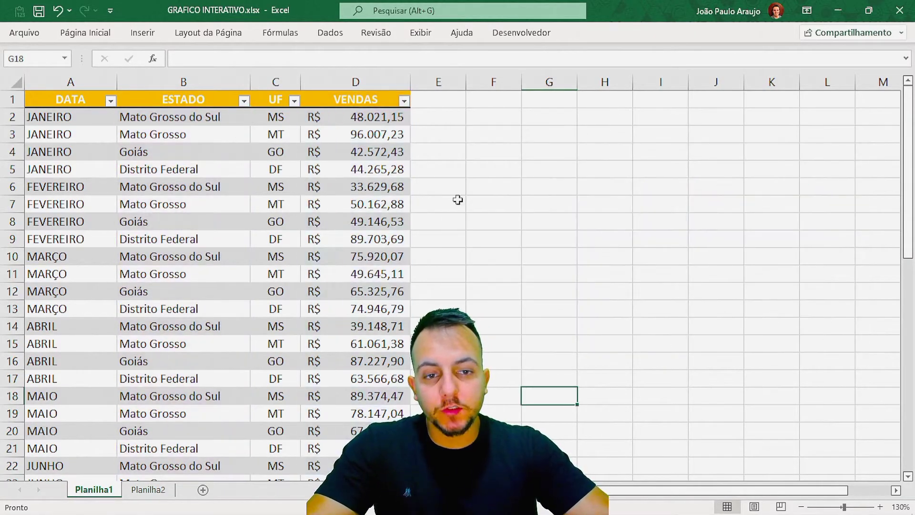
left_click(152, 491)
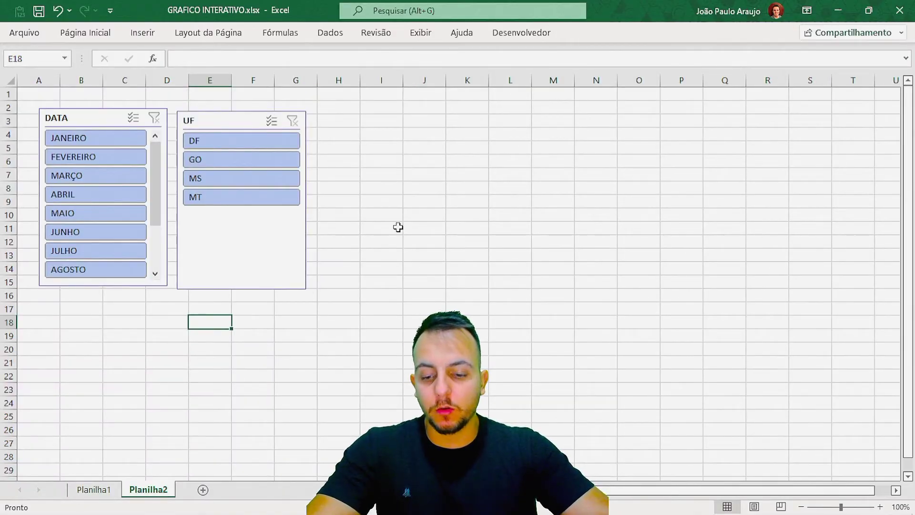
key("ctrl+v")
left_click_drag(298, 322, 444, 102)
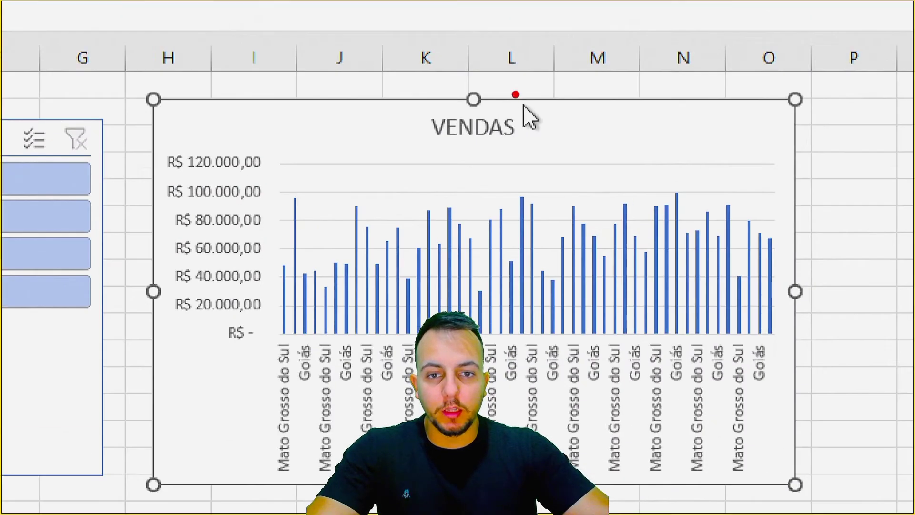
mouse_move(481, 78)
left_mouse_down()
mouse_move(490, 117)
mouse_move(466, 75)
left_mouse_up()
mouse_move(795, 73)
left_mouse_down()
mouse_move(757, 76)
mouse_move(785, 55)
left_mouse_up()
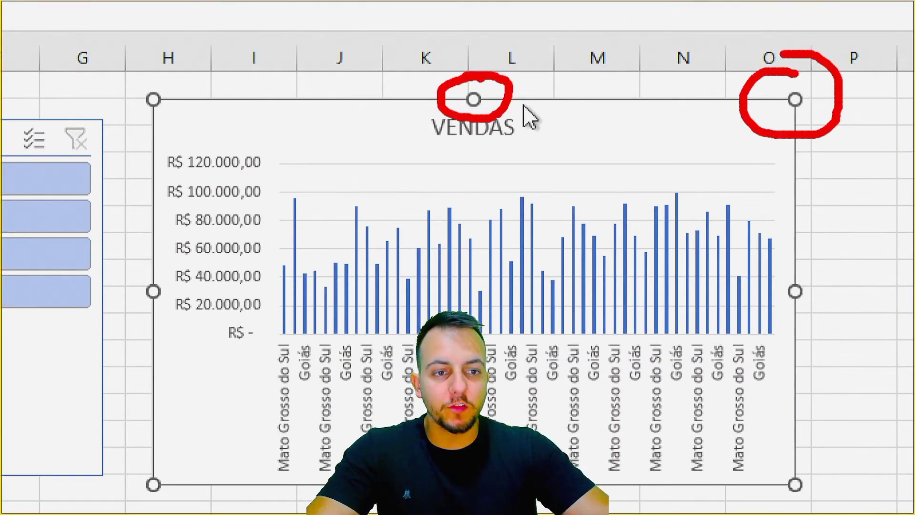
key("Escape")
key("ctrl+4")
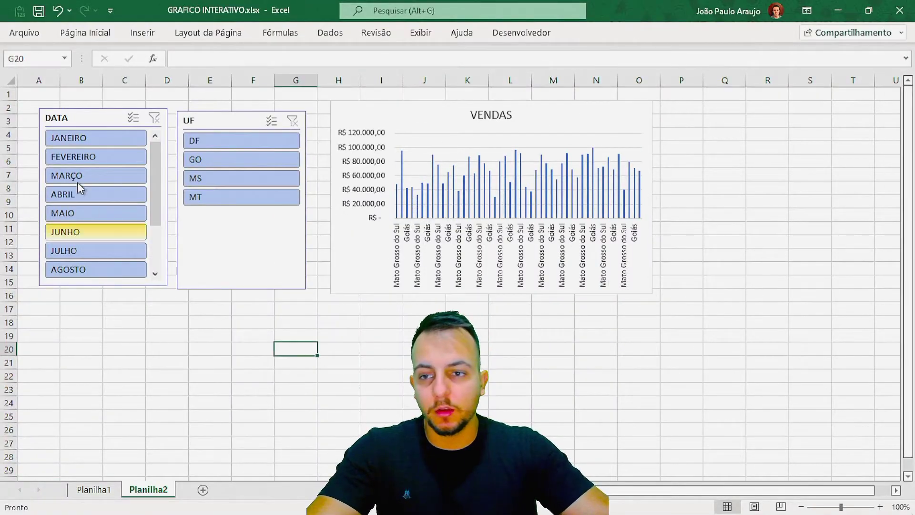
Step: Line up the DATA slicer, UF slicer and VENDAS chart side by side along the sheet's upper edge and enlarge the chart
left_click(49, 94)
scroll(59, 127, "up", 2)
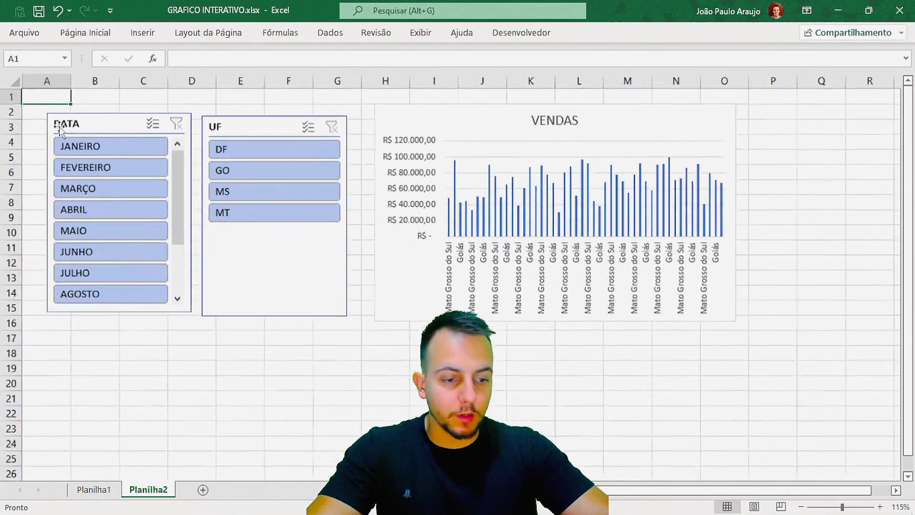
scroll(59, 128, "up", 1)
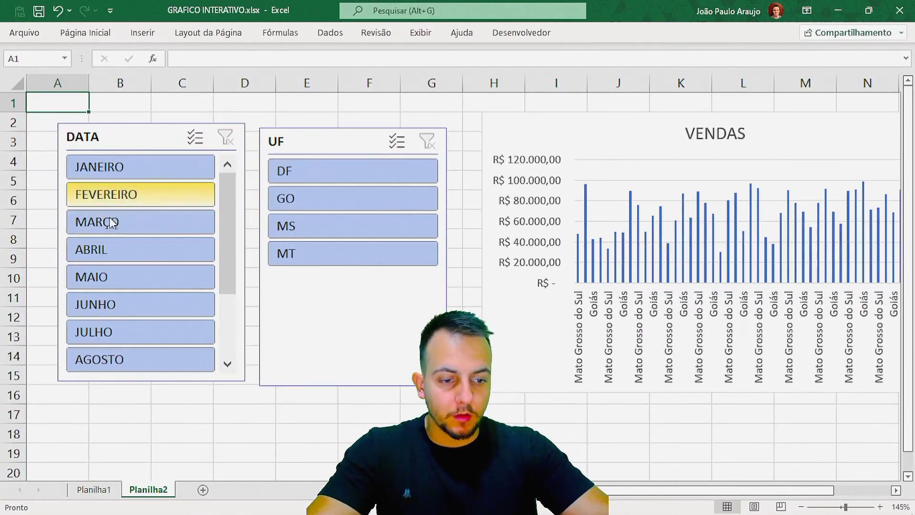
left_click(139, 127)
left_click_drag(138, 127, 113, 101)
left_click_drag(298, 138, 261, 107)
left_click_drag(526, 125, 466, 110)
left_click_drag(651, 379, 619, 450)
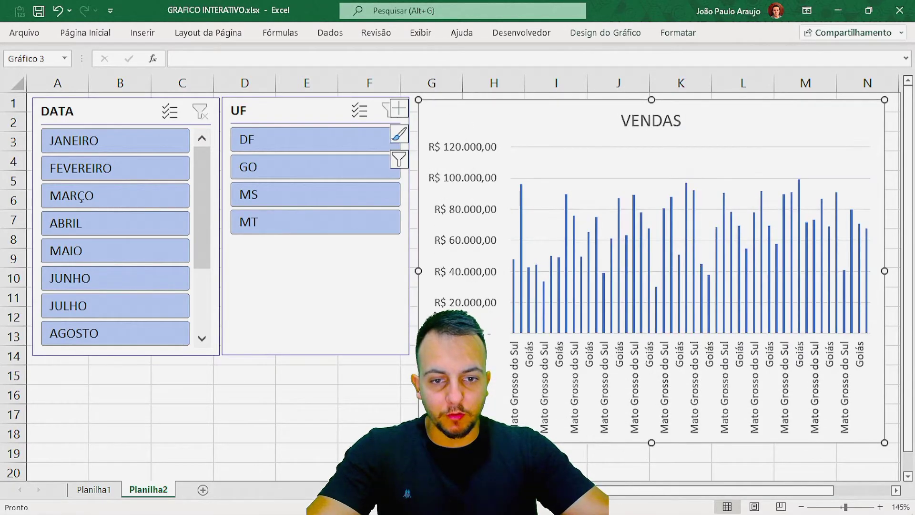
left_click(332, 412)
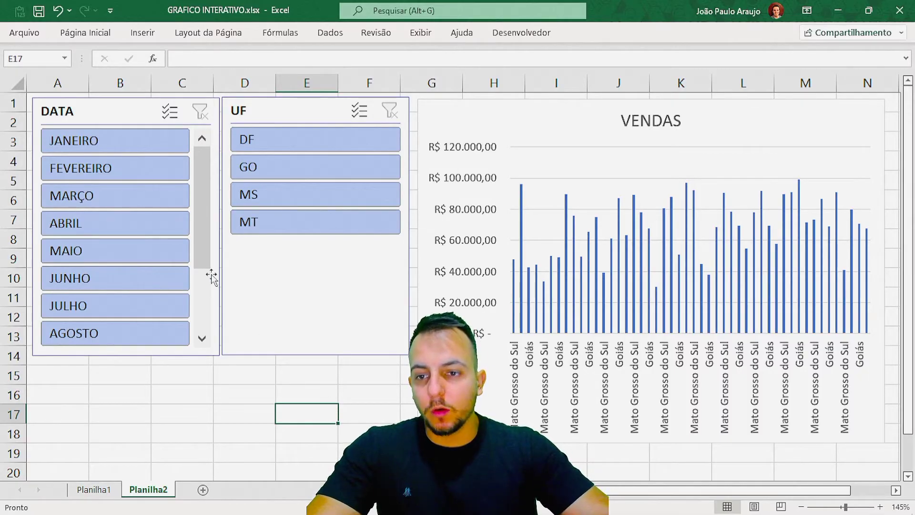
Step: Test the DATA slicer by filtering the chart to ABRIL, JUNHO and MARÇO in turn, and clear its filter
left_click(107, 225)
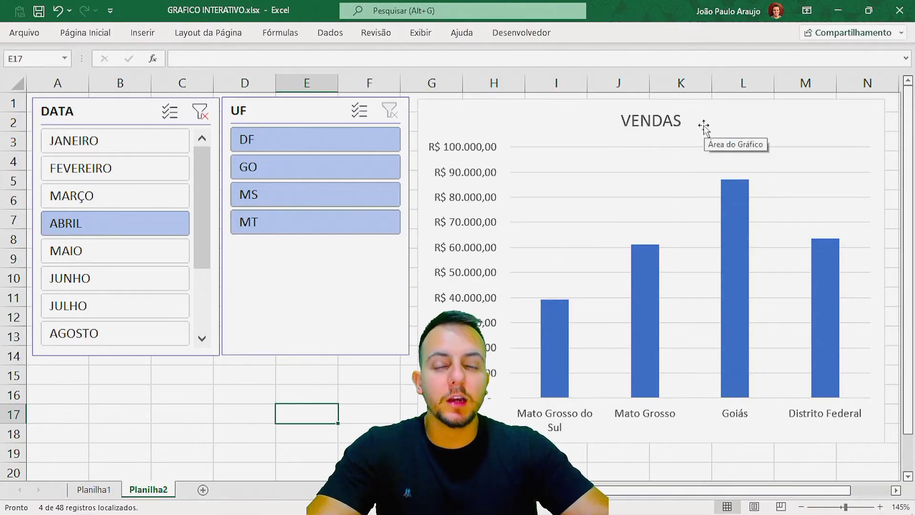
left_click(143, 273)
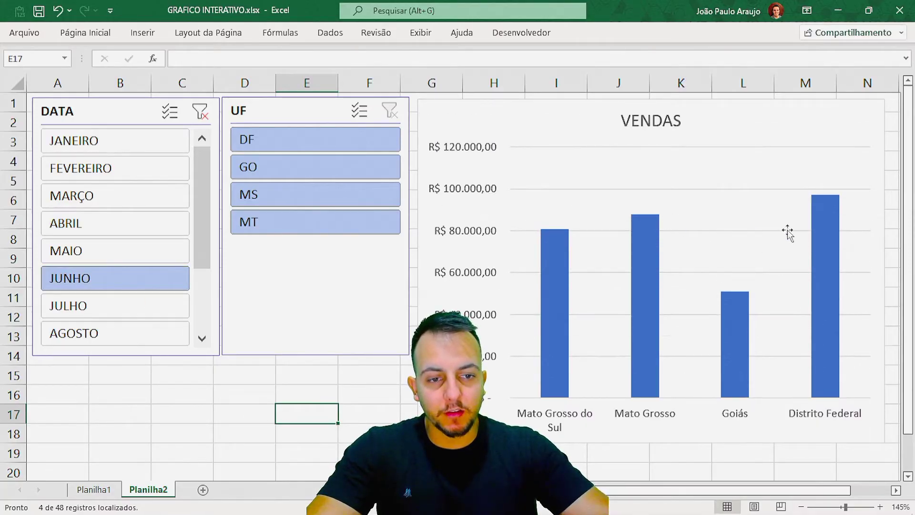
left_click(130, 212)
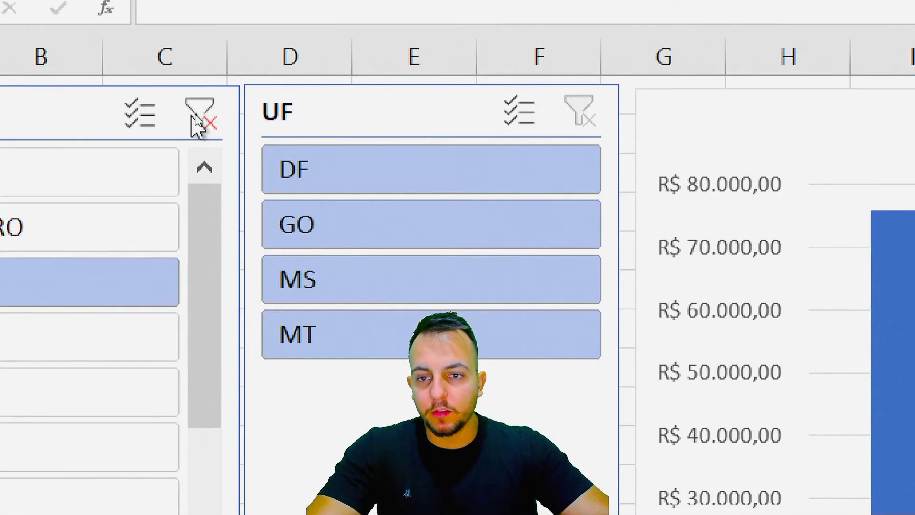
left_click(196, 122)
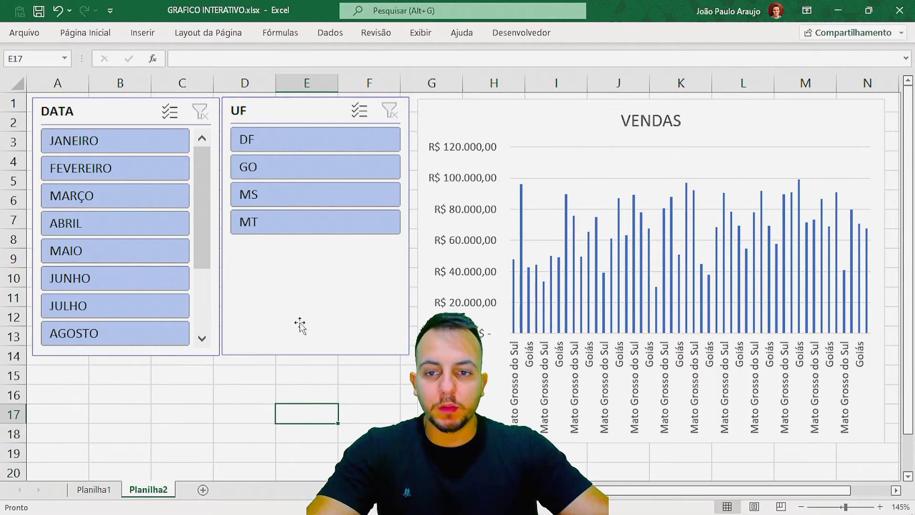
Step: Filter the chart to DF with the UF slicer and hide the gridlines on Planilha2
left_click(296, 141)
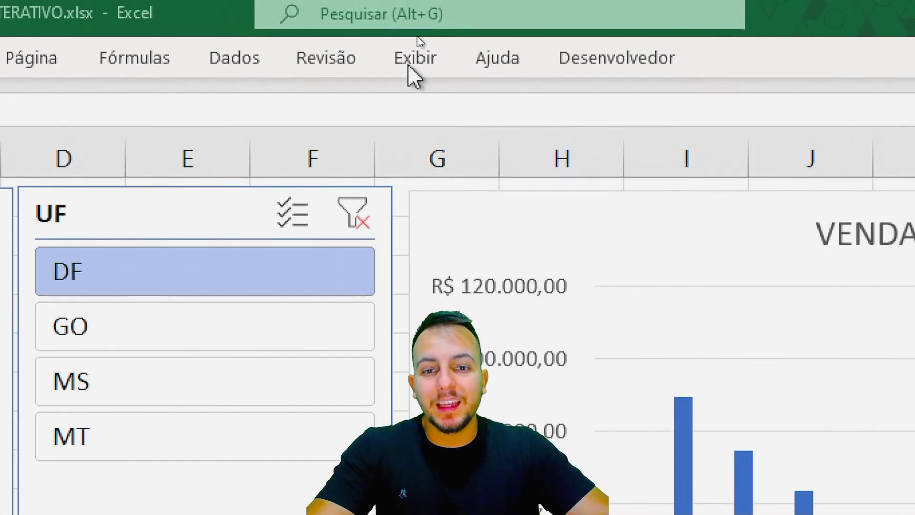
left_click(417, 35)
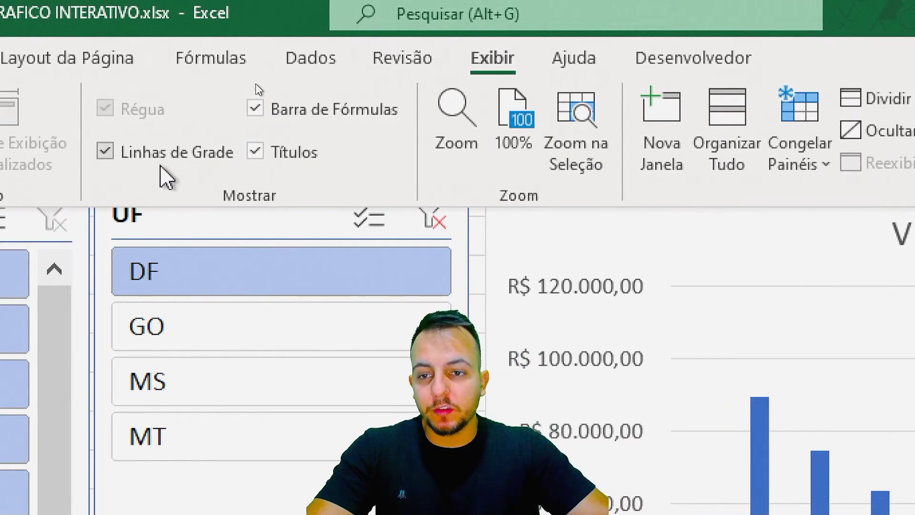
left_click(83, 160)
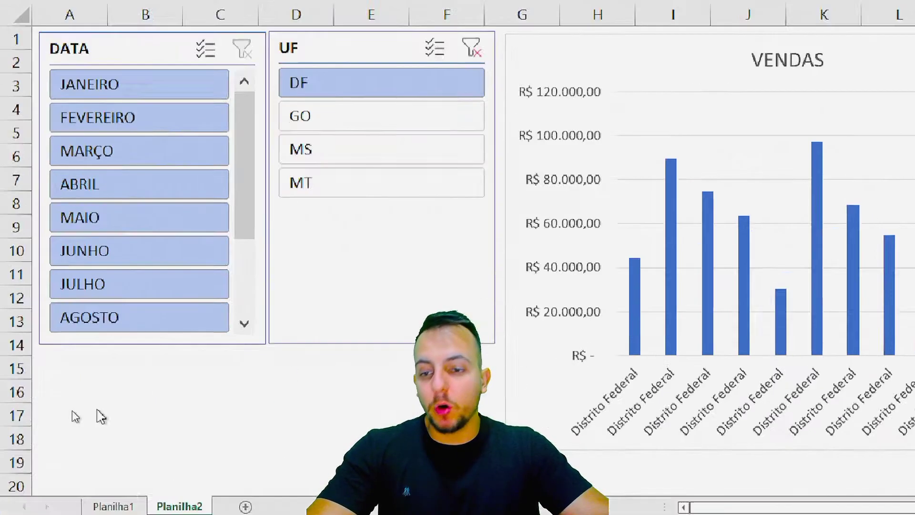
key("ctrl+2")
left_click_drag(76, 409, 193, 408)
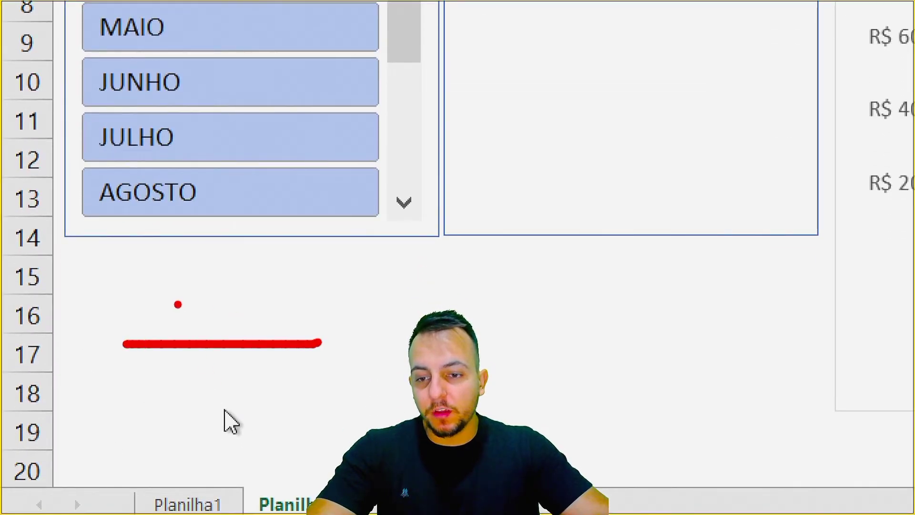
left_click_drag(139, 304, 311, 303)
left_click_drag(197, 270, 184, 388)
left_click_drag(255, 272, 246, 368)
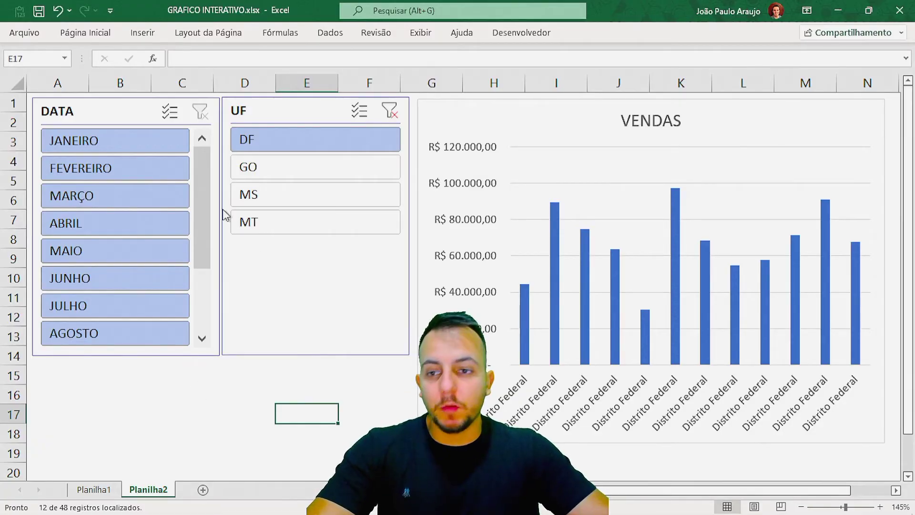
Step: Try the dark yellow, light blue and green styles on the DATA slicer and settle on the dark blue style
left_click(114, 122)
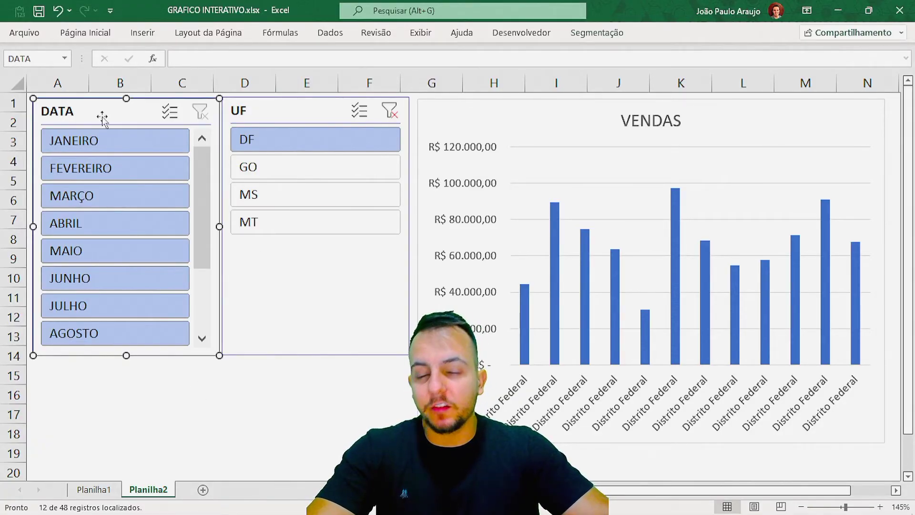
left_click(602, 38)
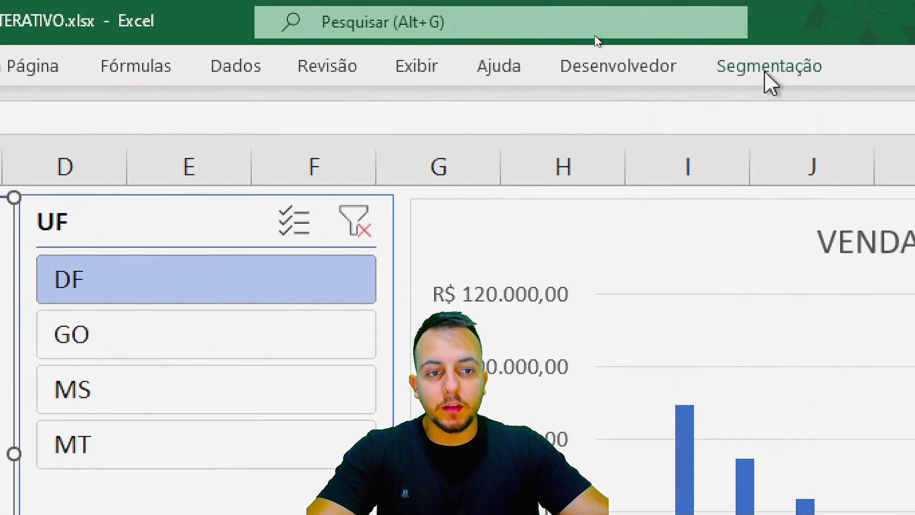
left_click(692, 12)
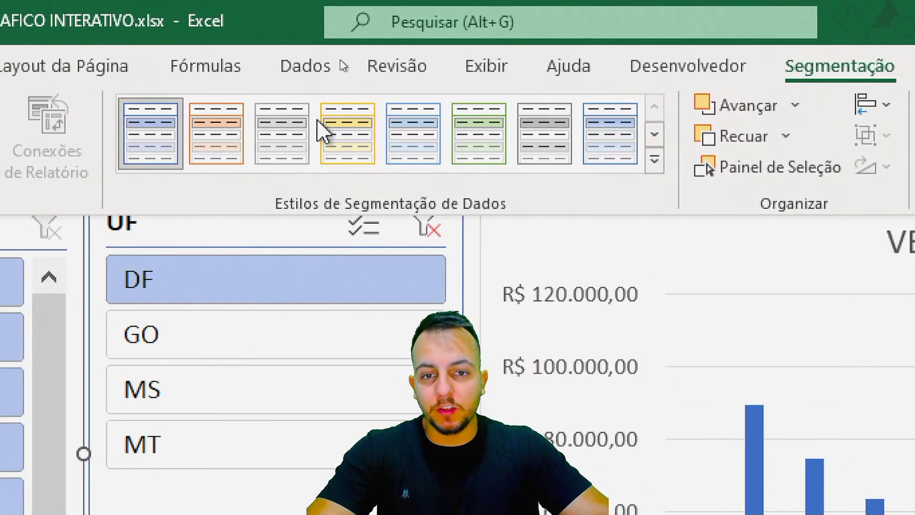
left_click(585, 160)
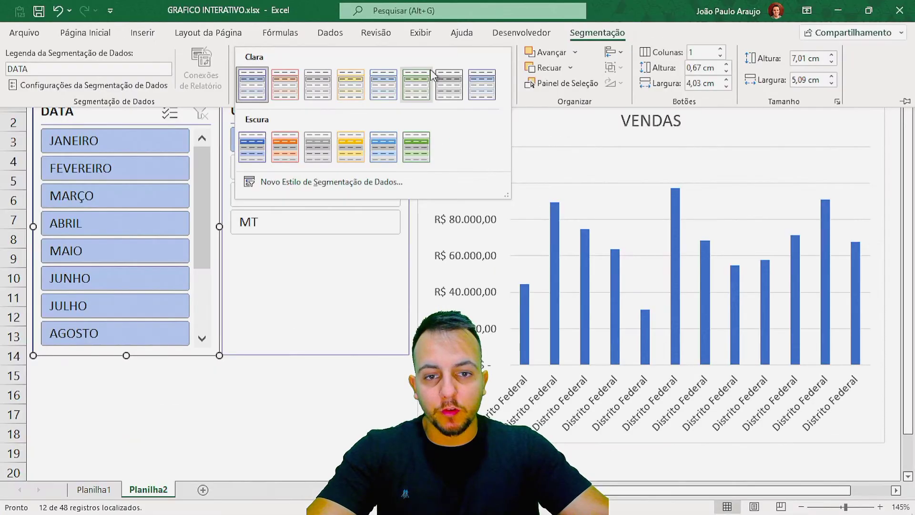
left_click(350, 142)
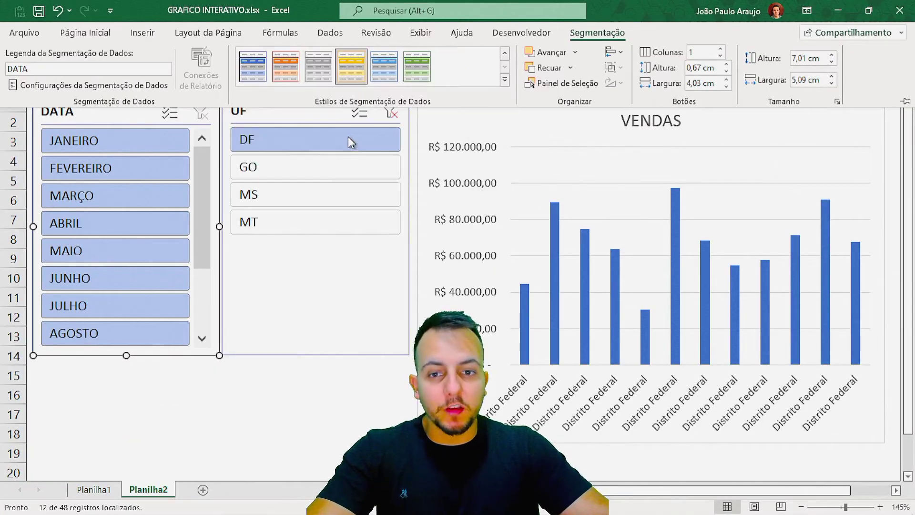
left_click(504, 80)
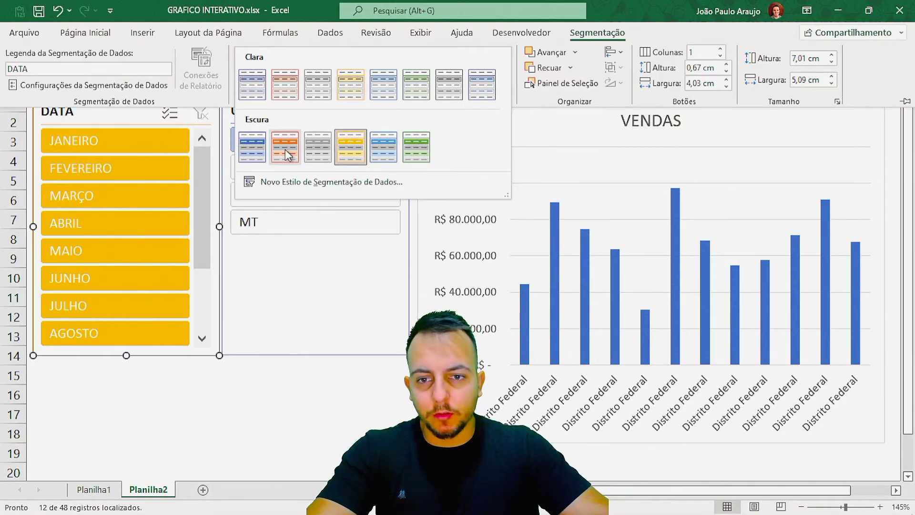
left_click(387, 146)
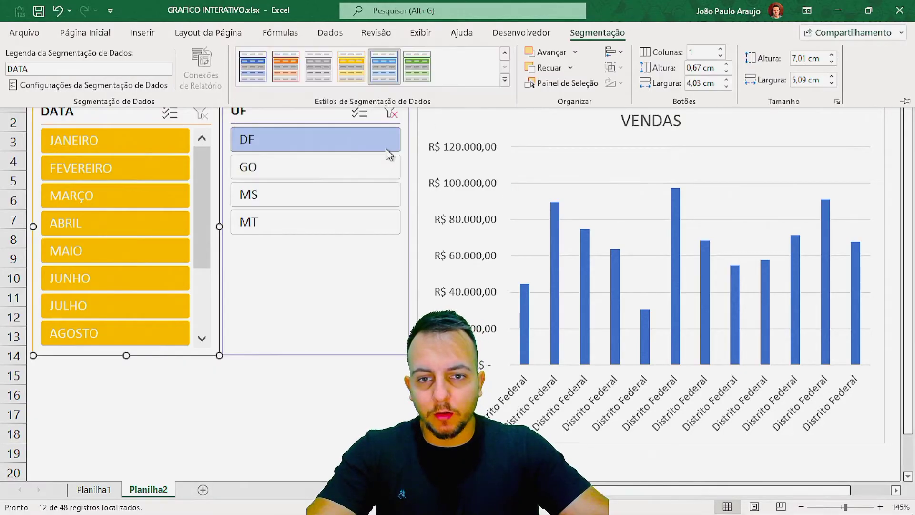
left_click(505, 80)
left_click(417, 143)
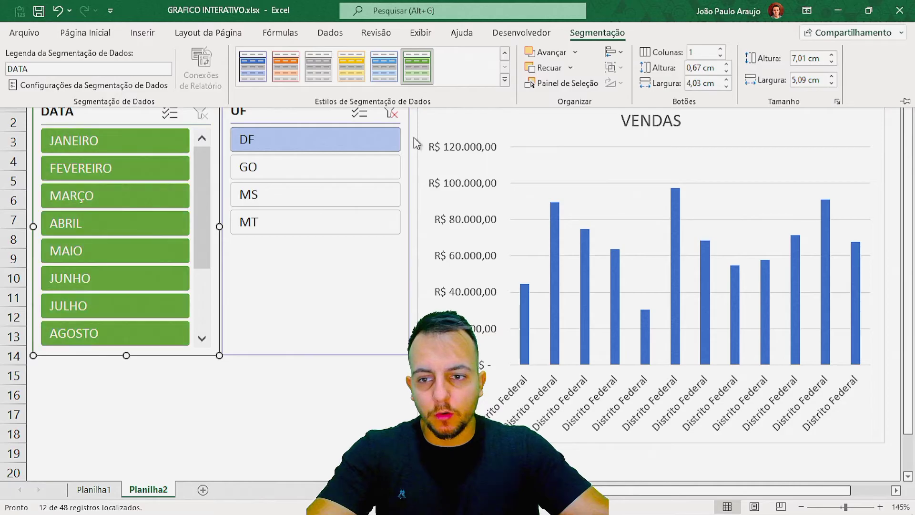
left_click(505, 80)
left_click(249, 149)
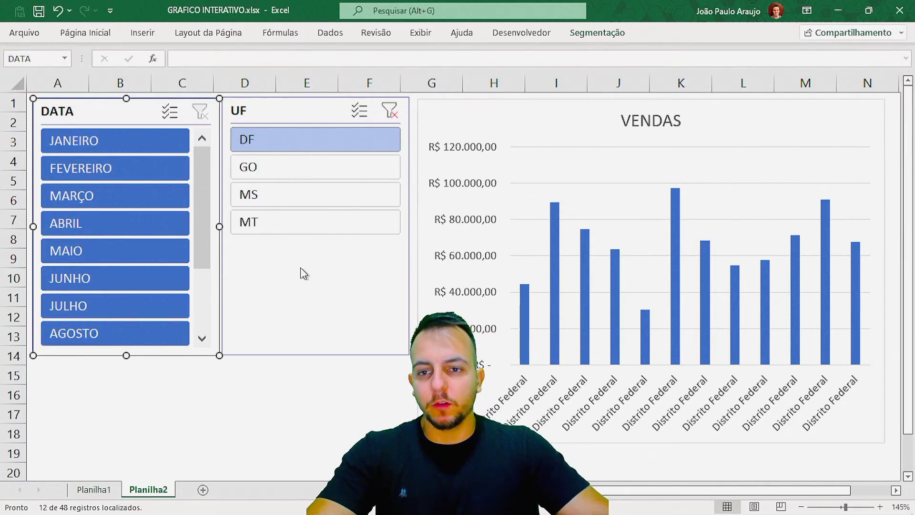
Step: Apply the same dark blue style to the UF slicer
left_click(329, 275)
left_click(614, 40)
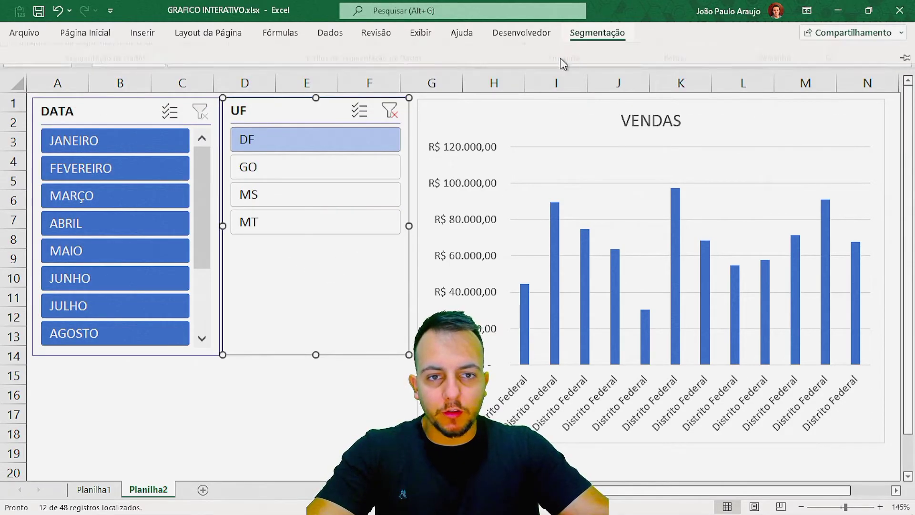
left_click(507, 80)
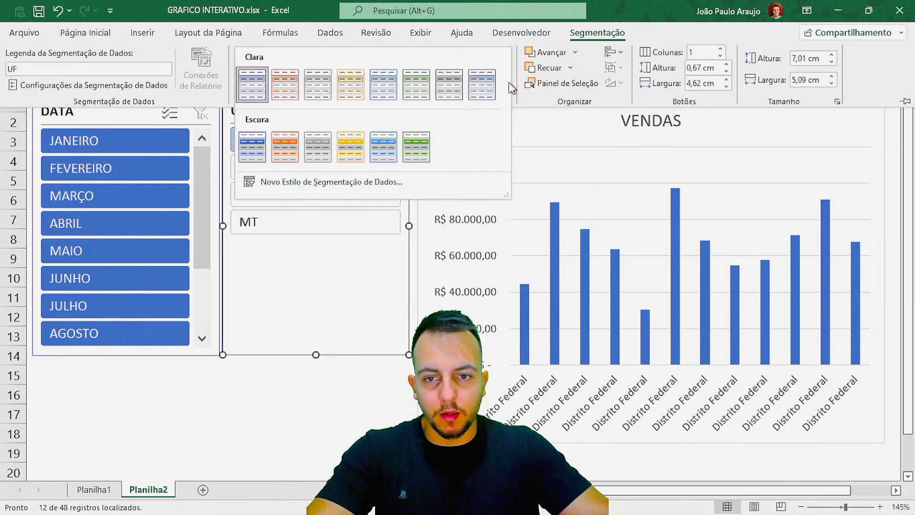
left_click(252, 147)
left_click(302, 278)
left_click(244, 374)
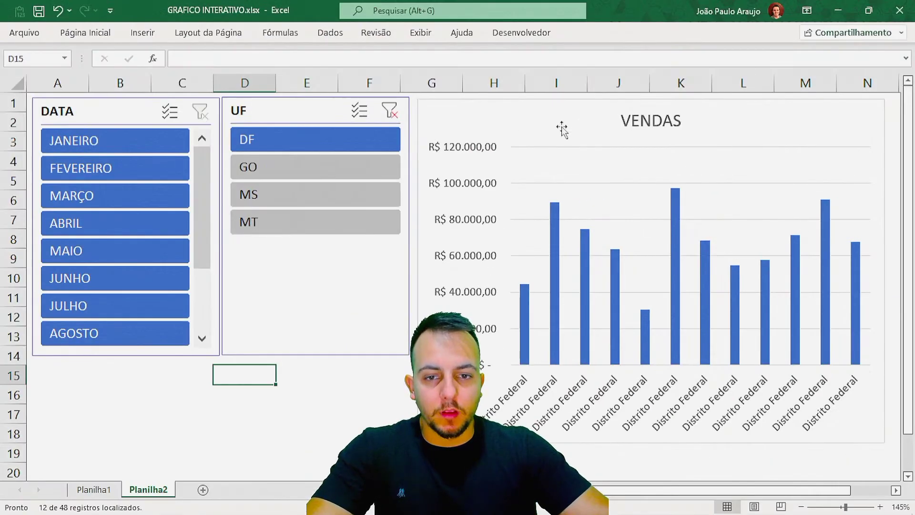
Step: Add data labels to the VENDAS chart's columns in the Extremidade Externa position
left_click(501, 270)
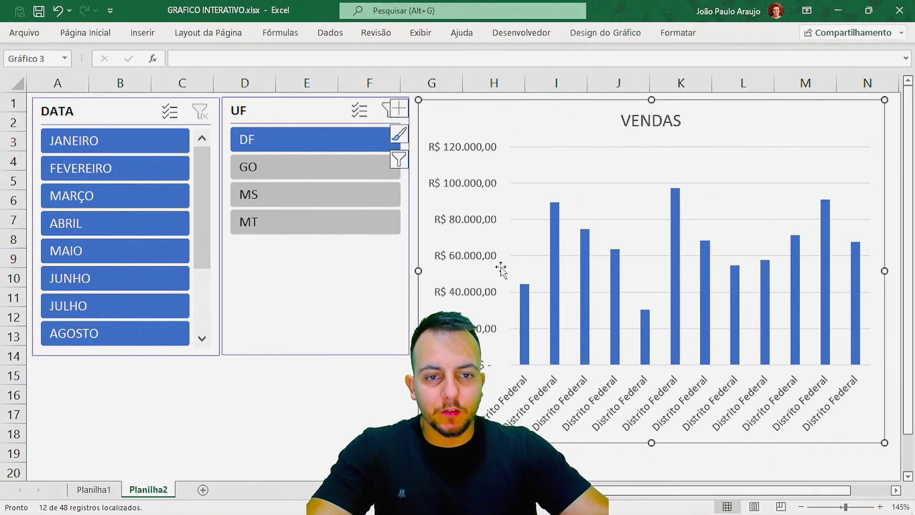
left_click(636, 34)
left_click(42, 79)
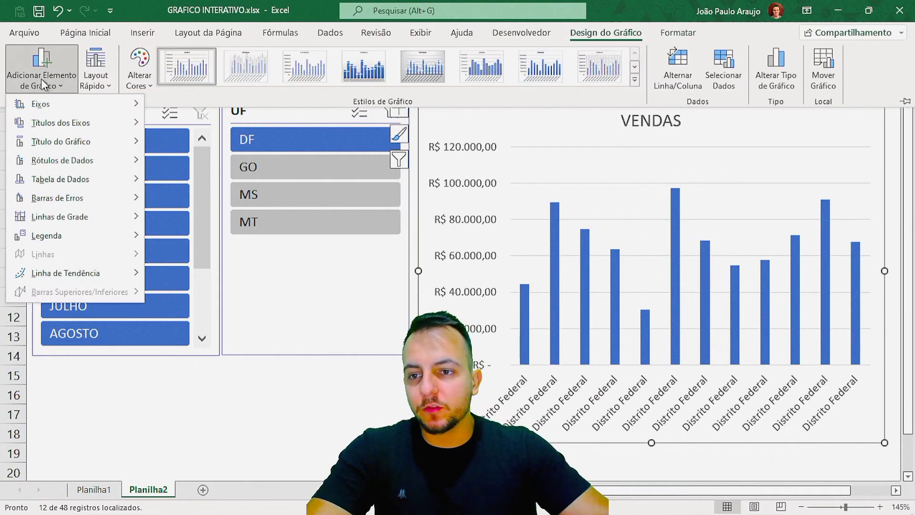
mouse_move(45, 167)
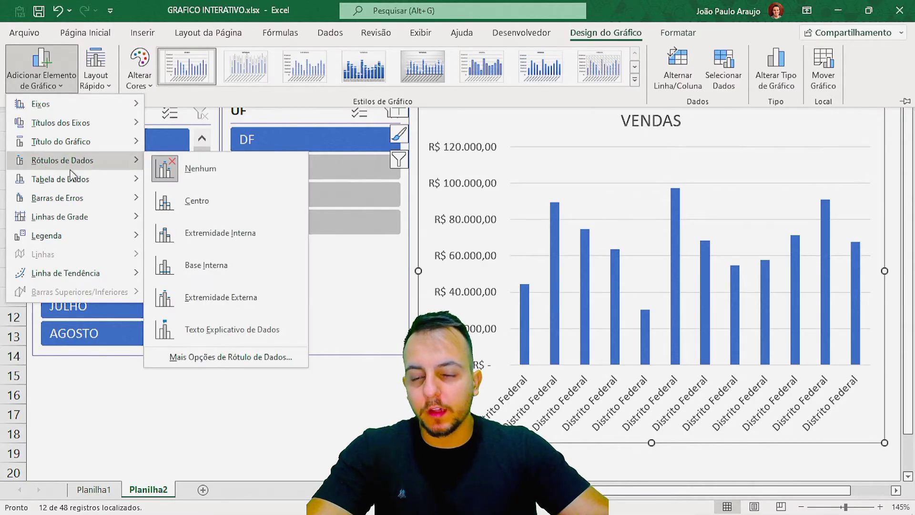
left_click(202, 297)
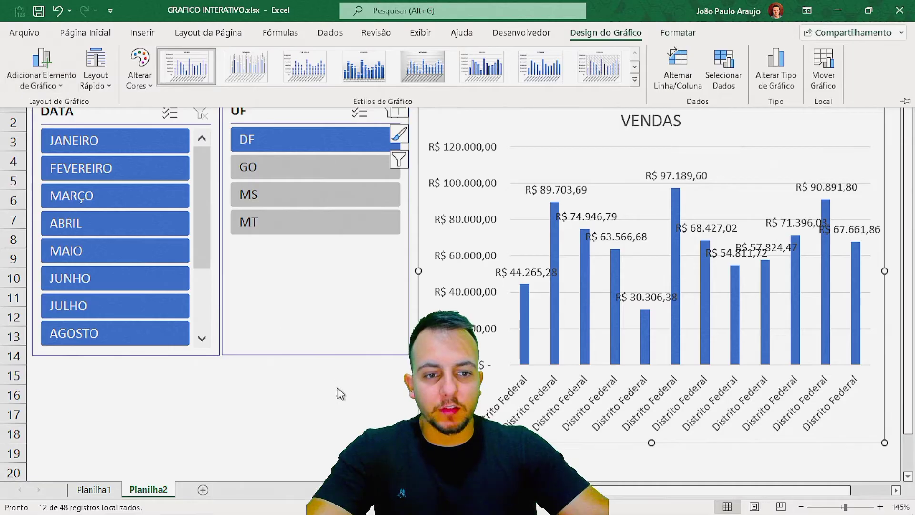
left_click(346, 418)
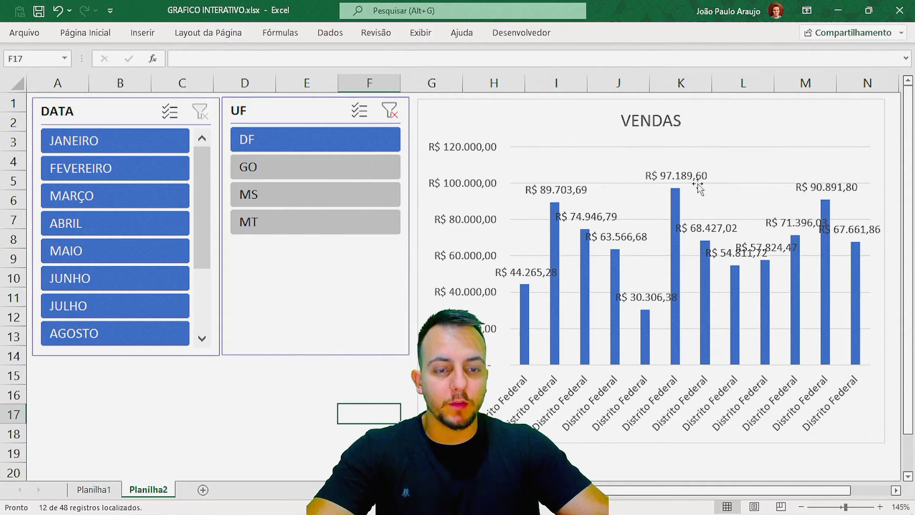
Step: Delete the VENDAS chart's vertical value axis and shorten the chart to roughly the height of the slicers
left_click(461, 190)
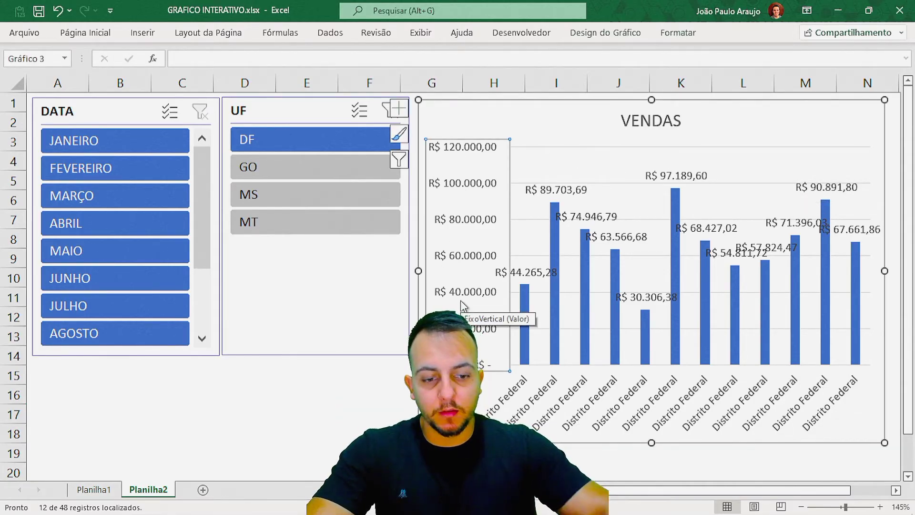
key("Delete")
left_click(370, 413)
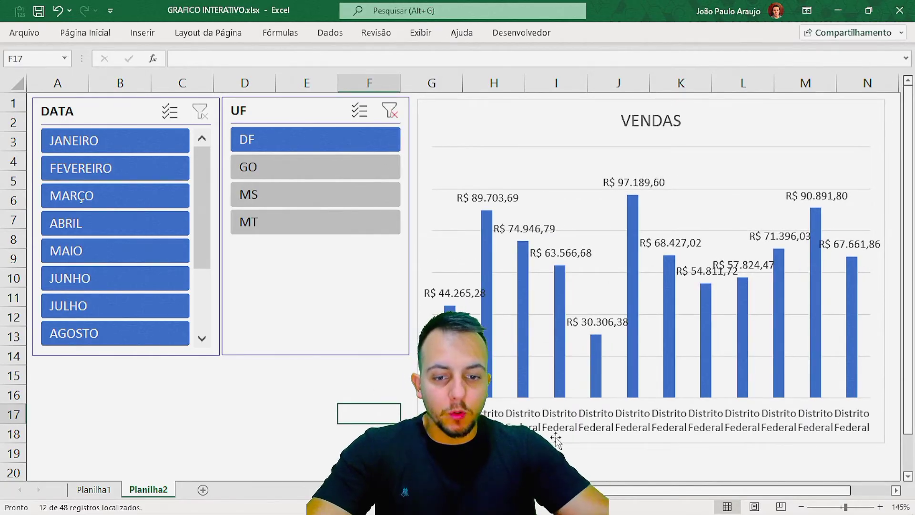
left_click(643, 439)
left_click_drag(651, 443, 636, 364)
left_click(518, 414)
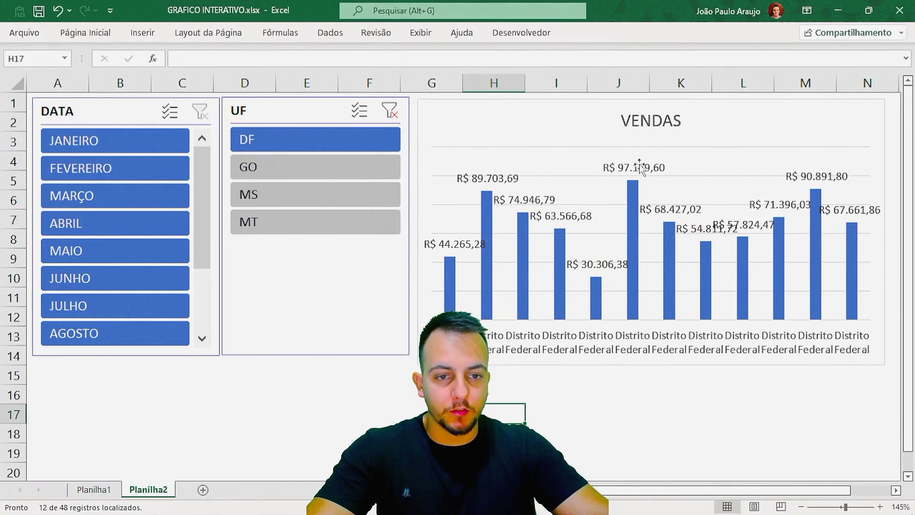
Step: Format the VENDAS chart's data labels with the Contábil number category and 0 decimal places
left_click(622, 271)
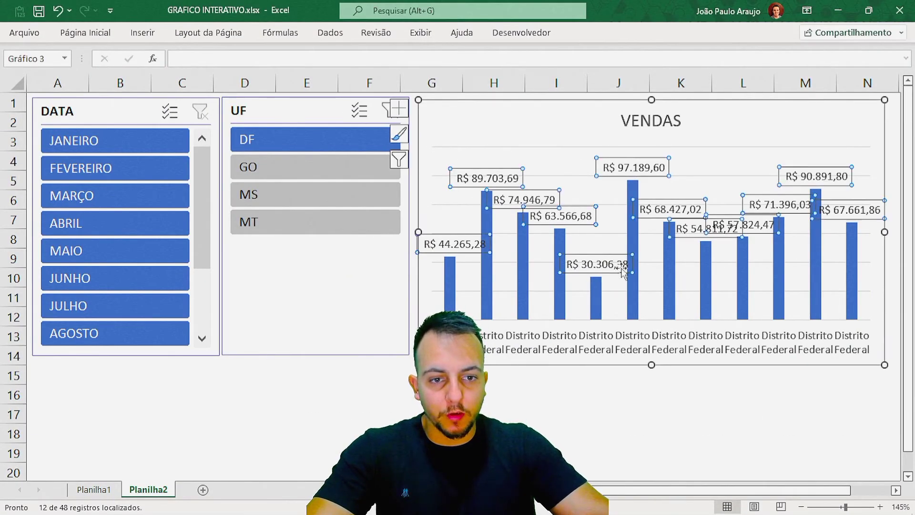
key("ctrl+1")
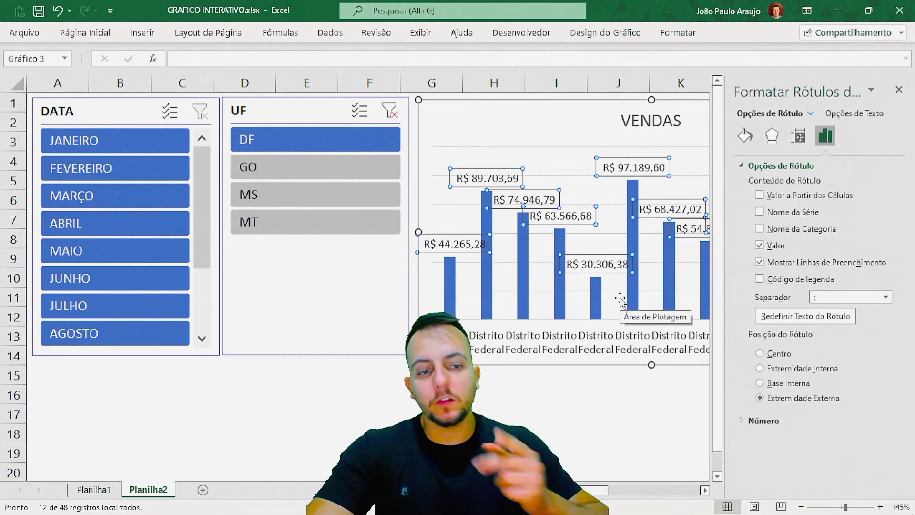
left_click_drag(726, 244, 605, 244)
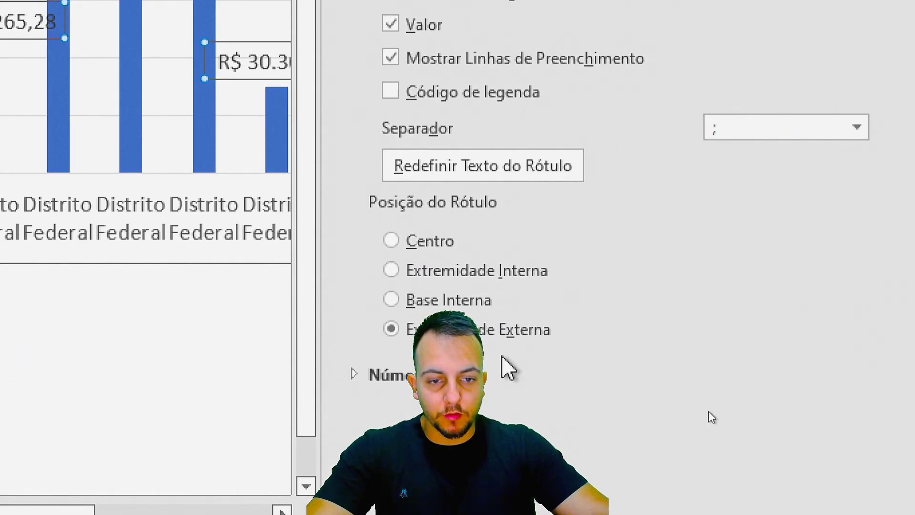
left_click(508, 376)
scroll(584, 337, "down", 2)
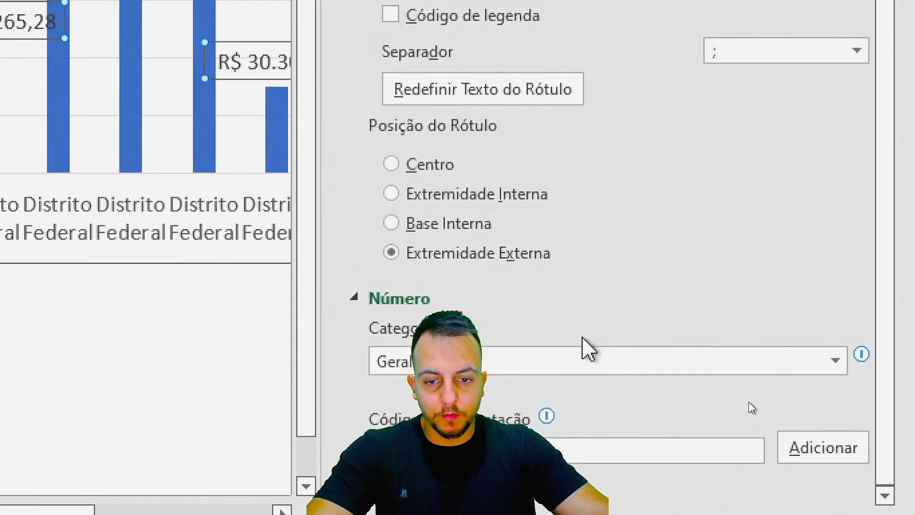
left_click(501, 361)
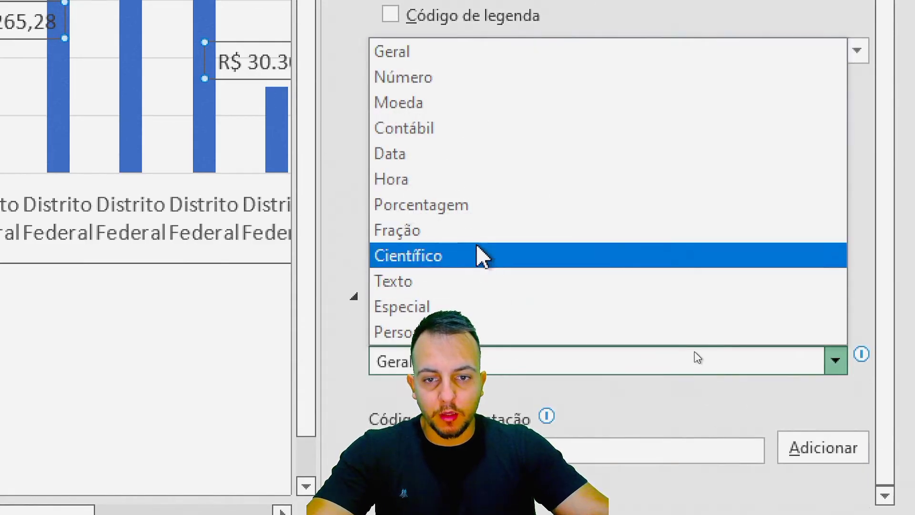
left_click(452, 125)
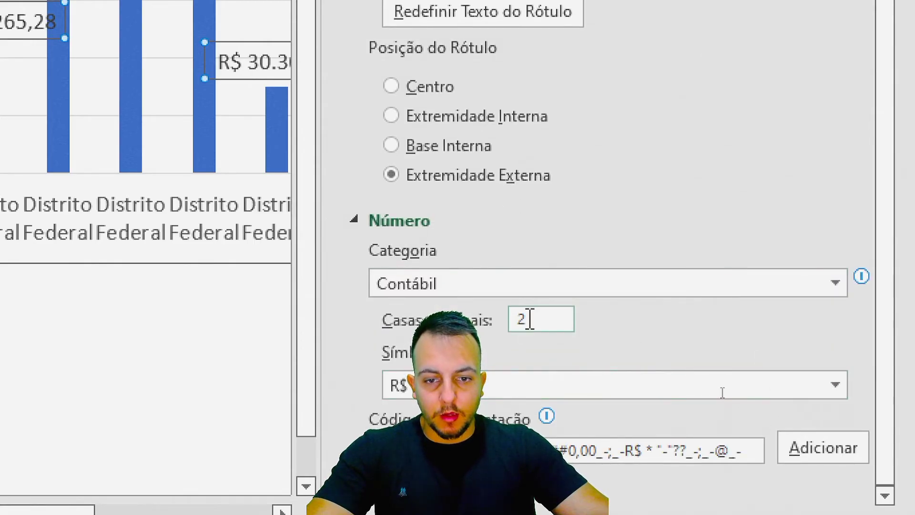
type("0")
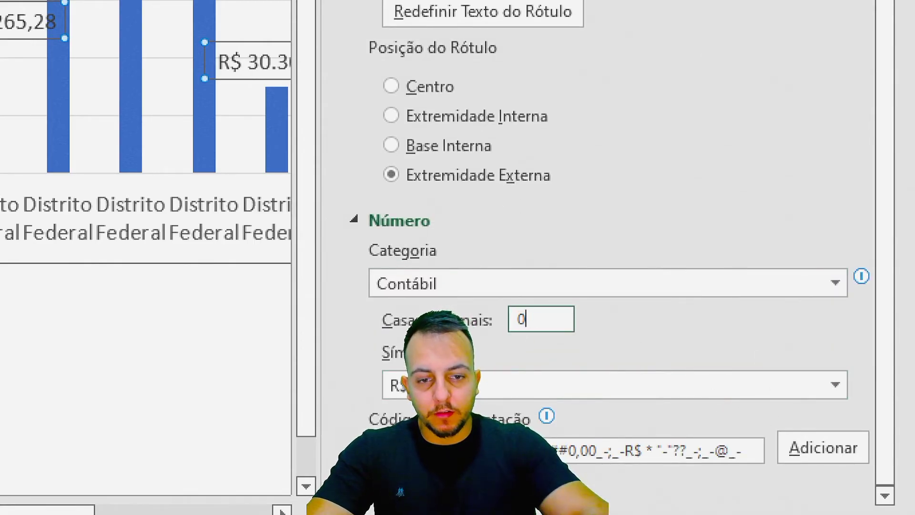
key("Return")
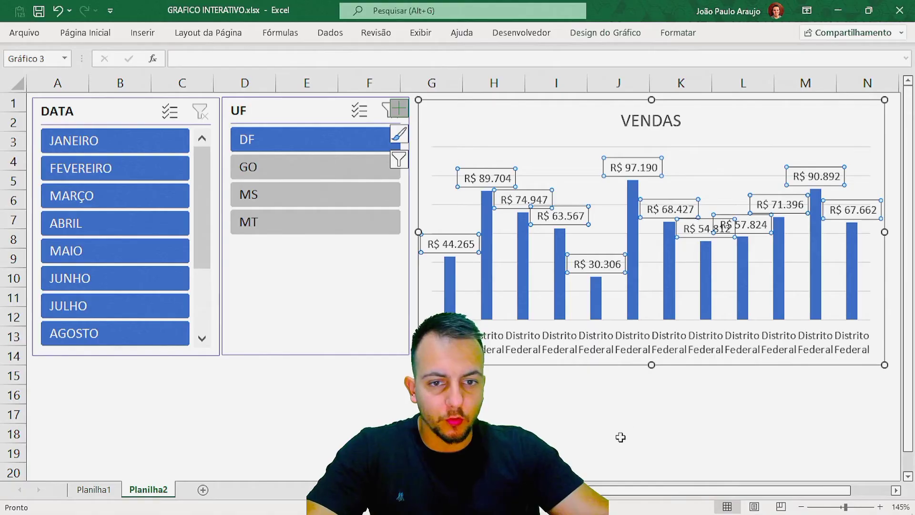
left_click(618, 433)
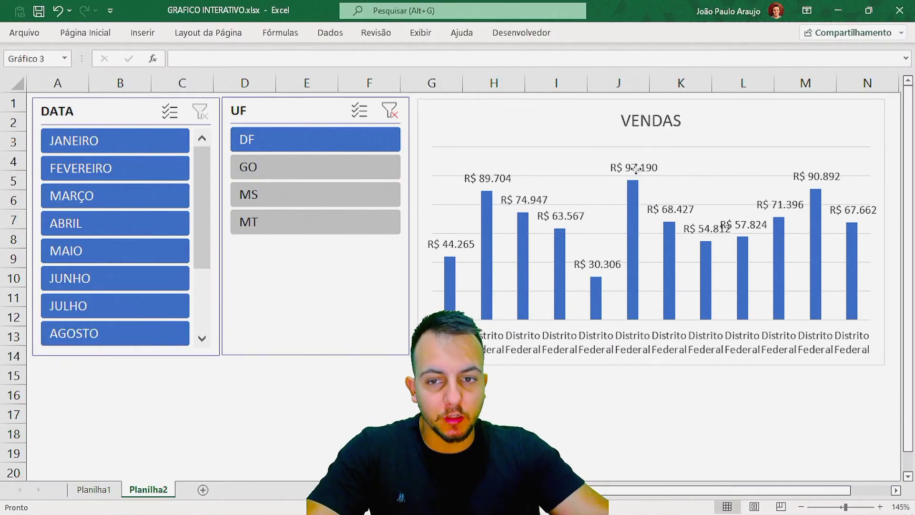
Step: Replace the number format code of the VENDAS chart's data labels with the custom code ##.K and apply it
double_click(636, 168)
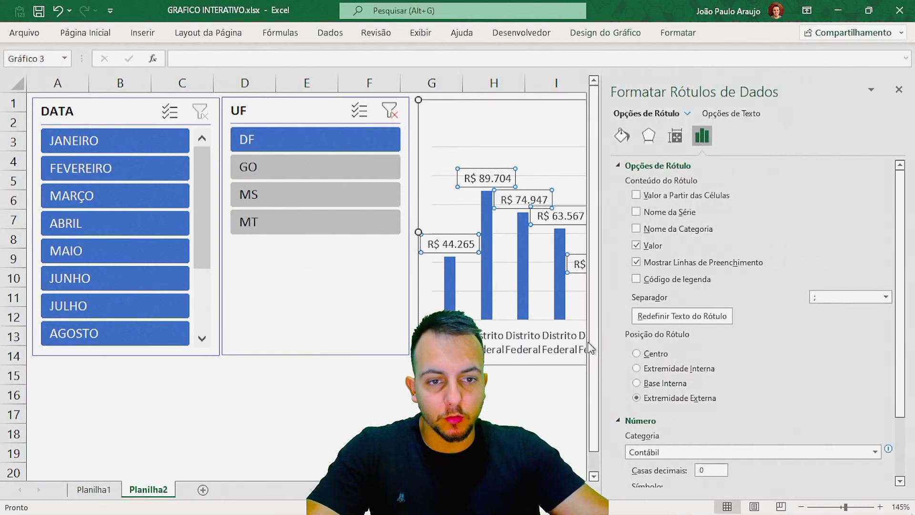
scroll(758, 384, "down", 3)
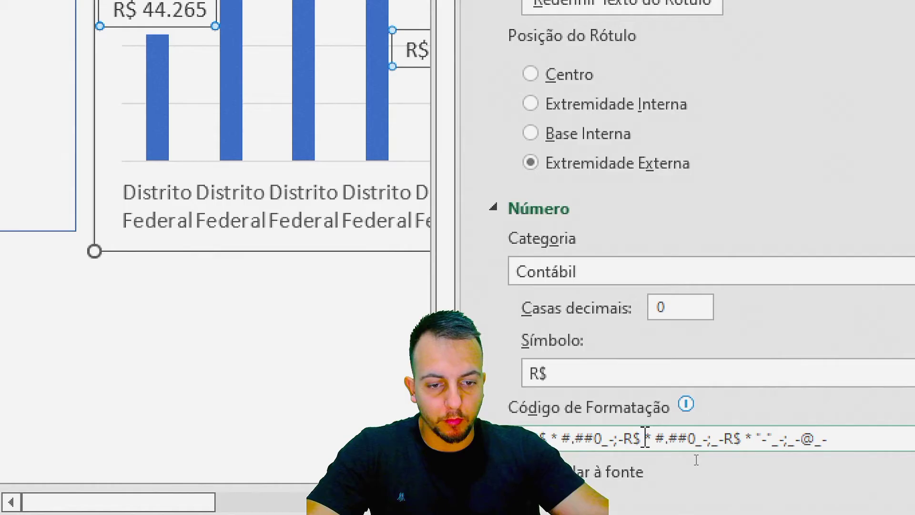
left_click(835, 439)
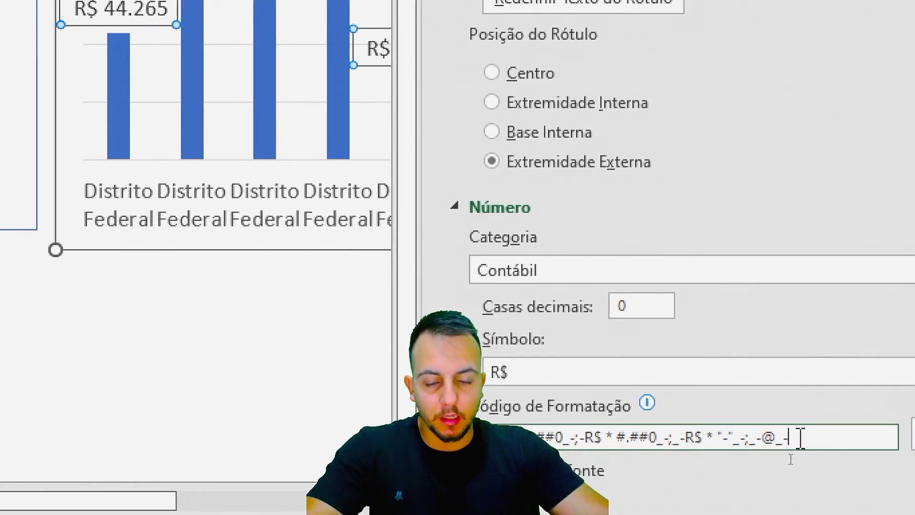
key("ctrl+a")
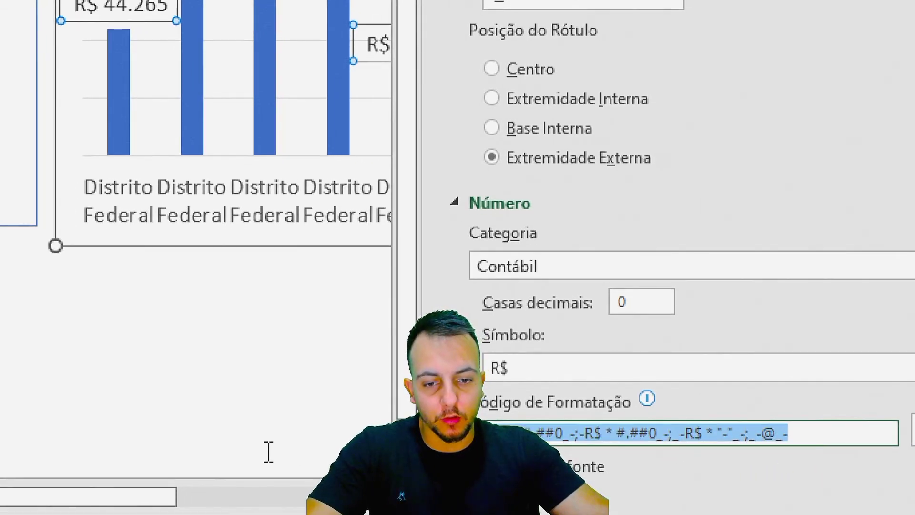
key("BackSpace")
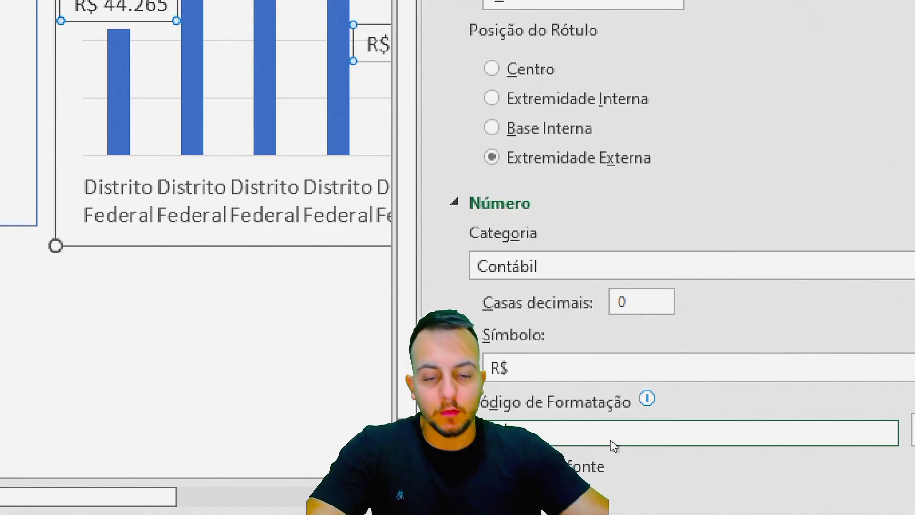
type("##K")
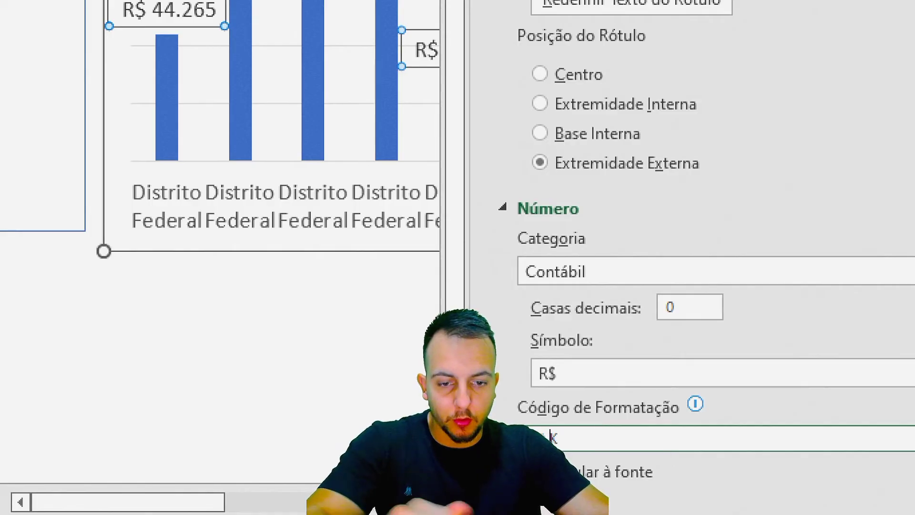
key("Left")
type(".")
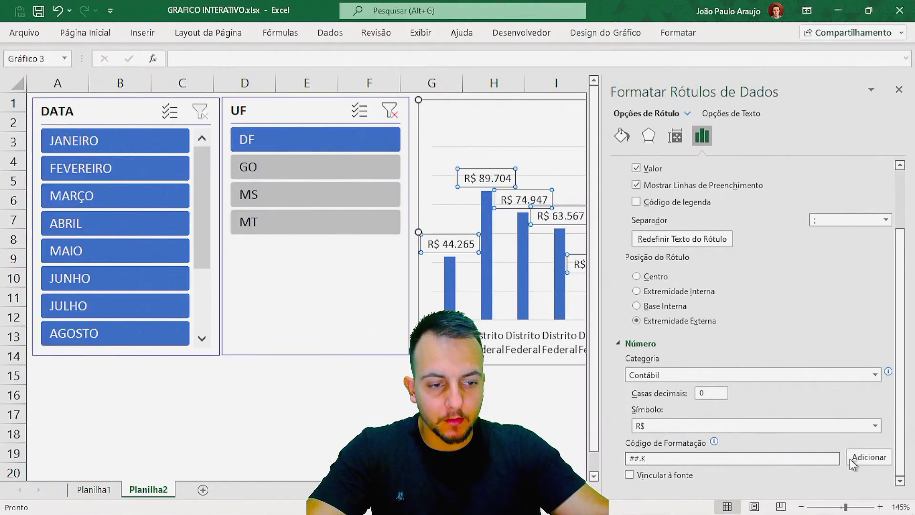
left_click(858, 461)
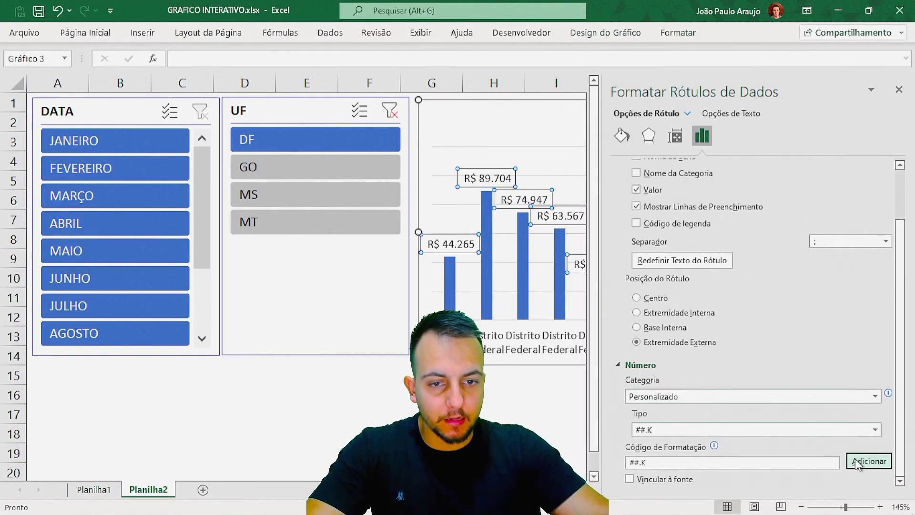
left_click(898, 89)
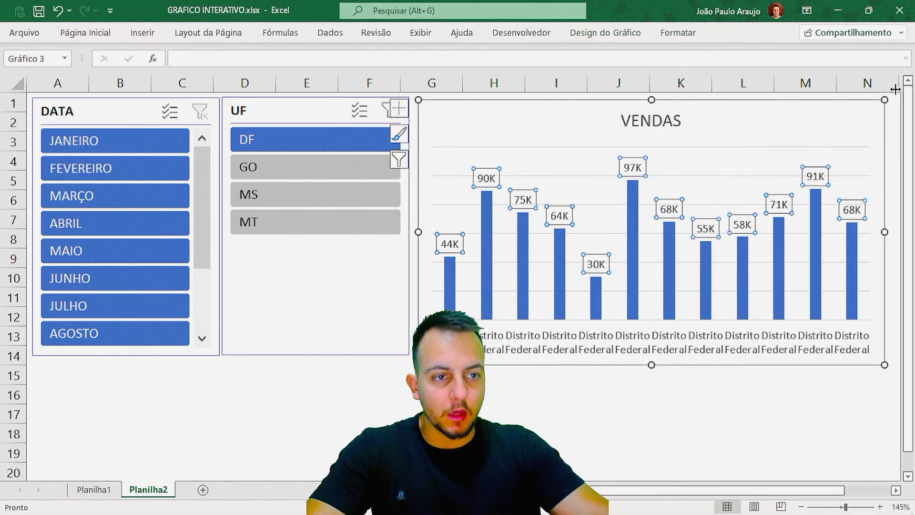
left_click(731, 413)
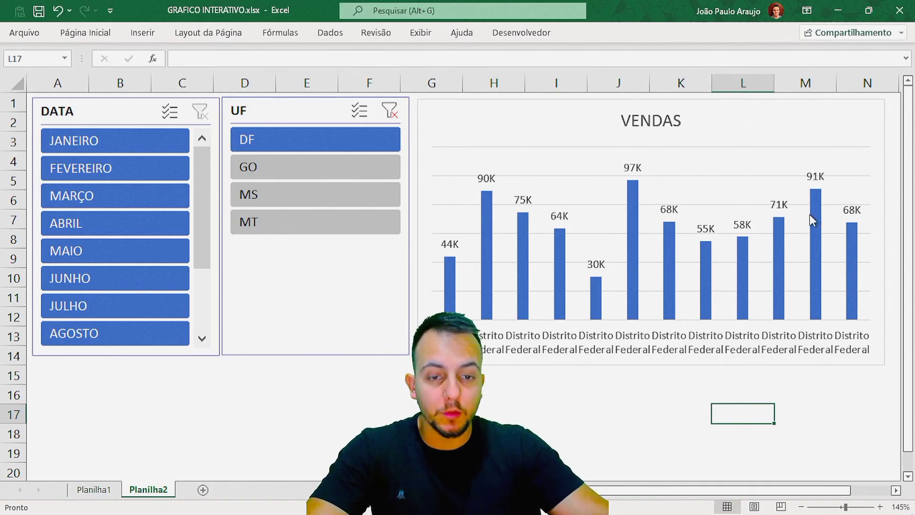
Step: Widen the VENDAS chart's columns by setting the series gap width (Largura do Espaçamento) to 60%
double_click(490, 240)
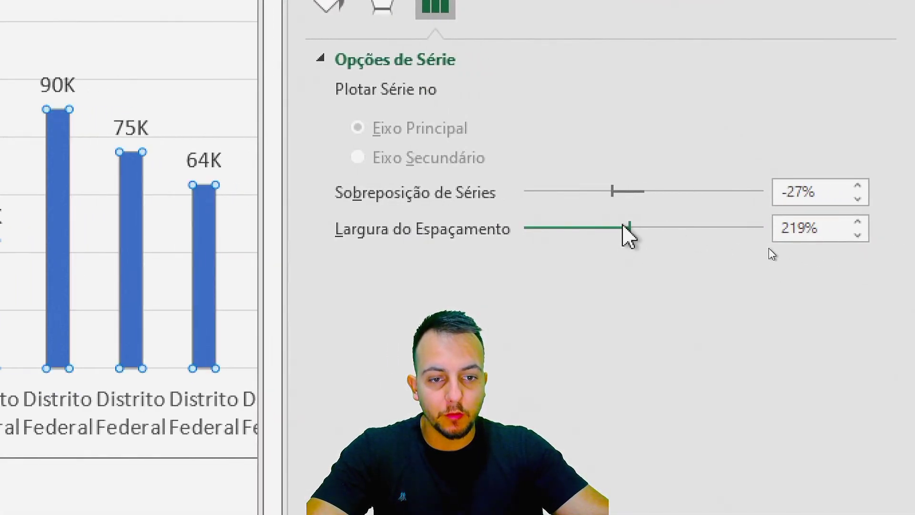
left_click_drag(628, 234, 552, 237)
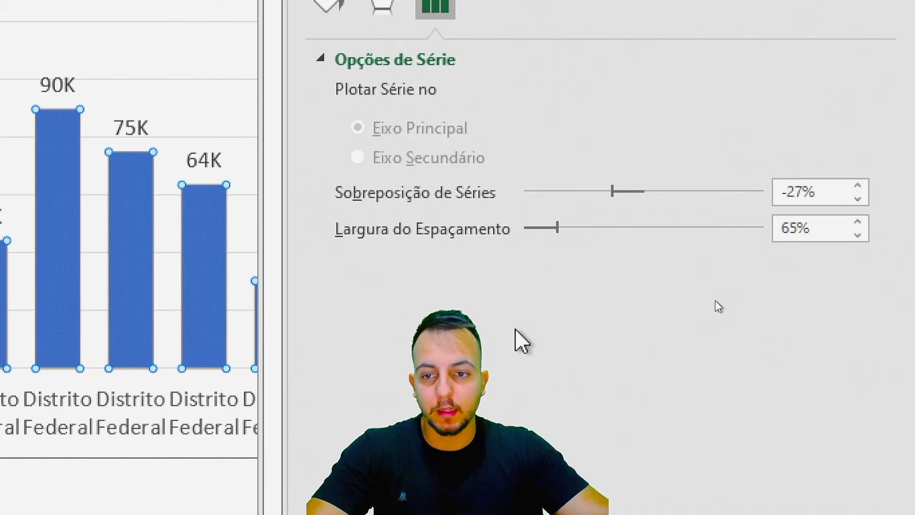
left_click(861, 236)
left_click(861, 235)
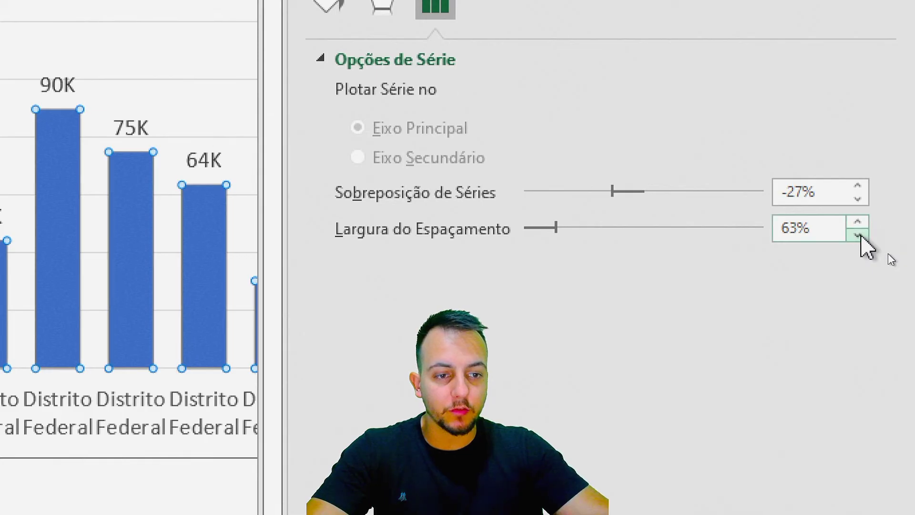
left_click(861, 236)
left_click(861, 236)
left_click(861, 236)
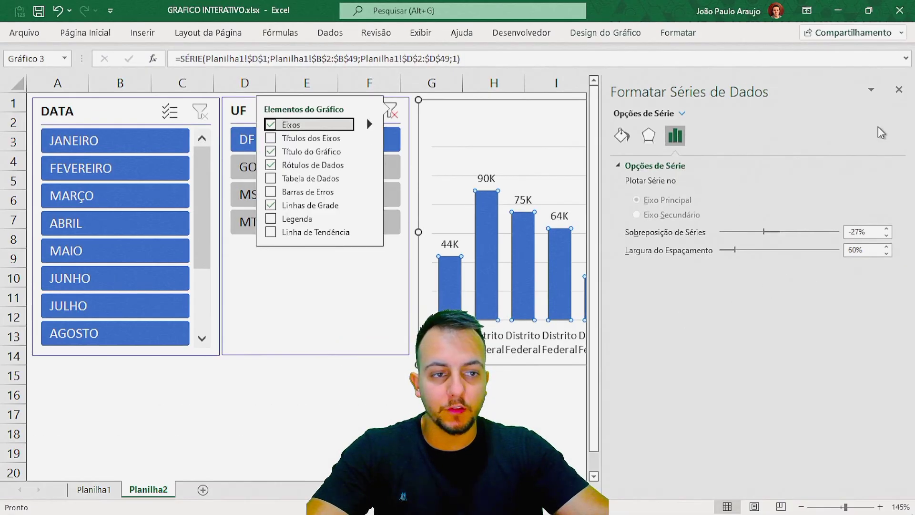
left_click(899, 90)
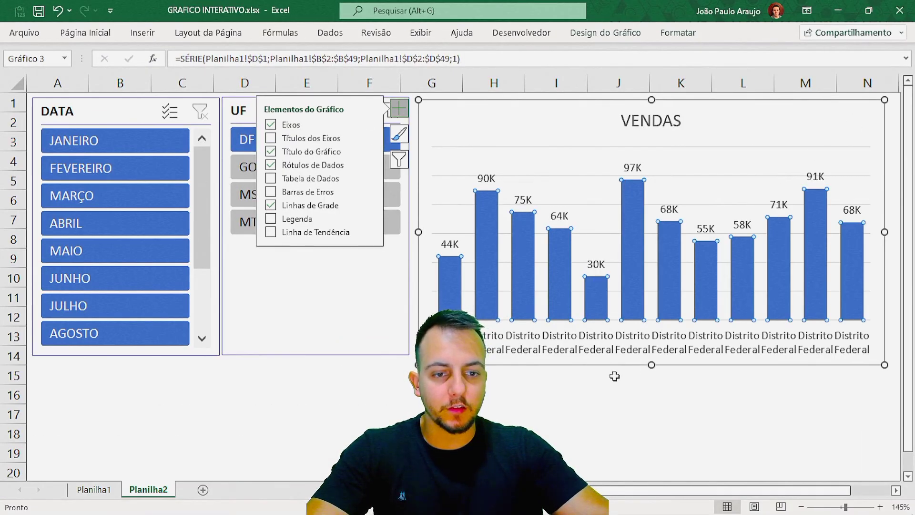
left_click(542, 414)
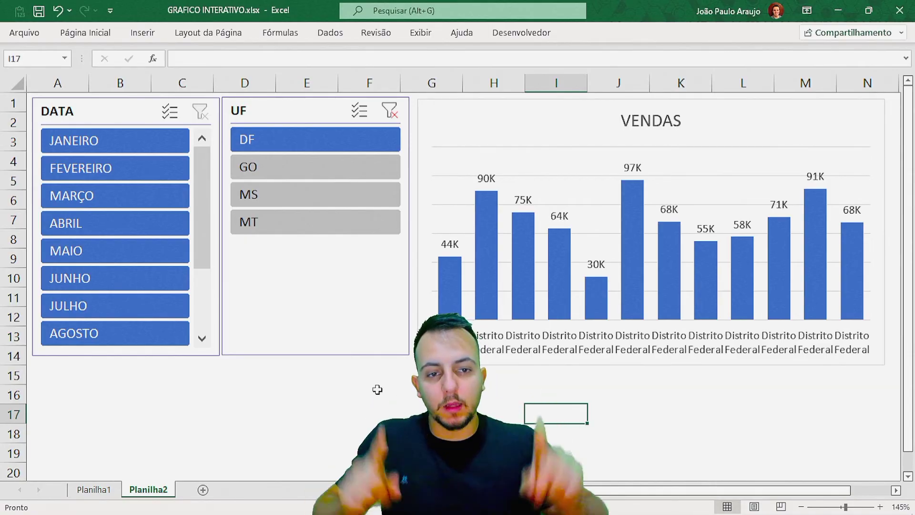
Step: Give the VENDAS chart's columns a gradient fill using the light yellow radial preset from the second row of presets
double_click(492, 254)
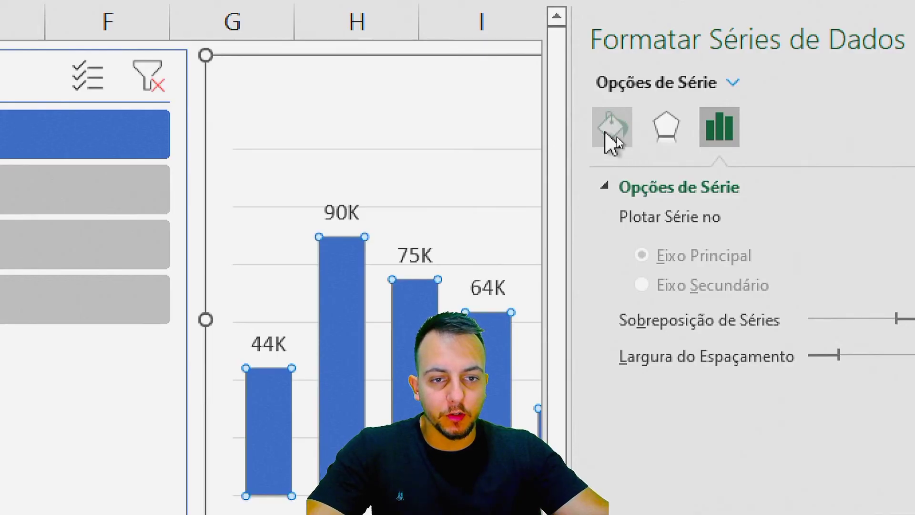
left_click(613, 127)
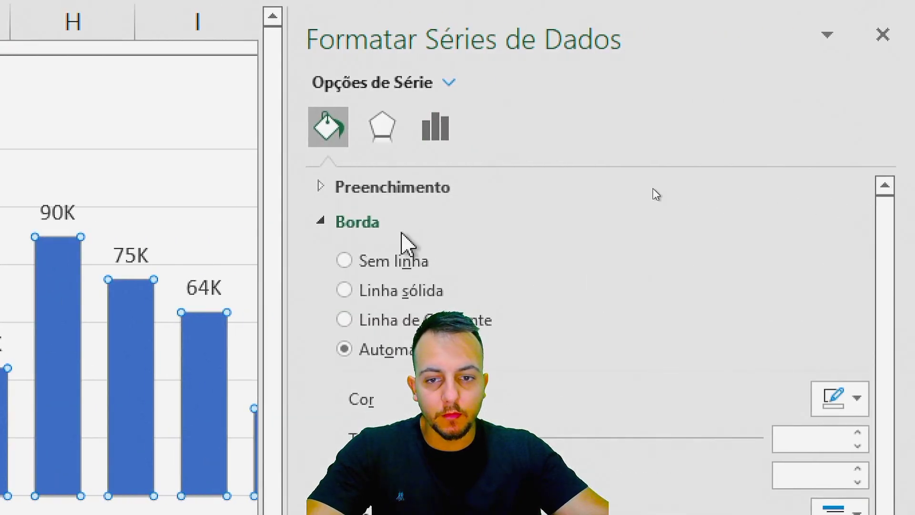
left_click(377, 222)
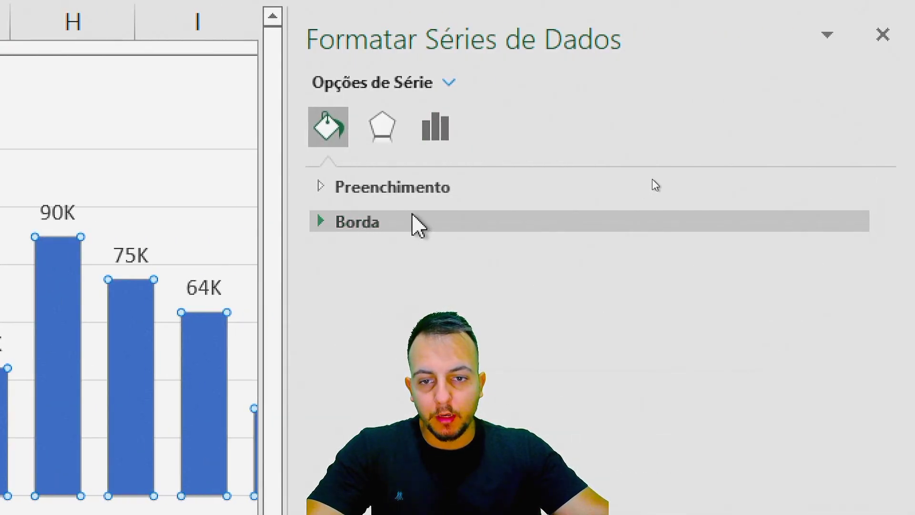
left_click(363, 187)
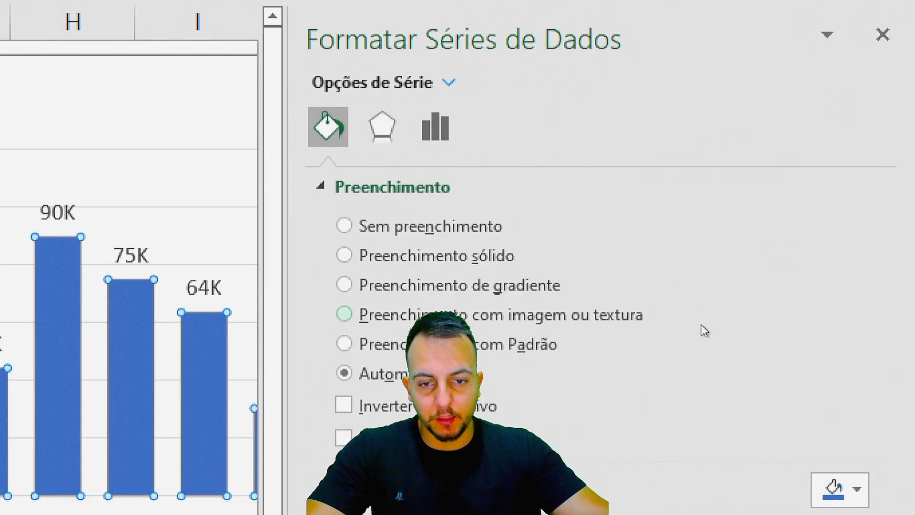
left_click(459, 286)
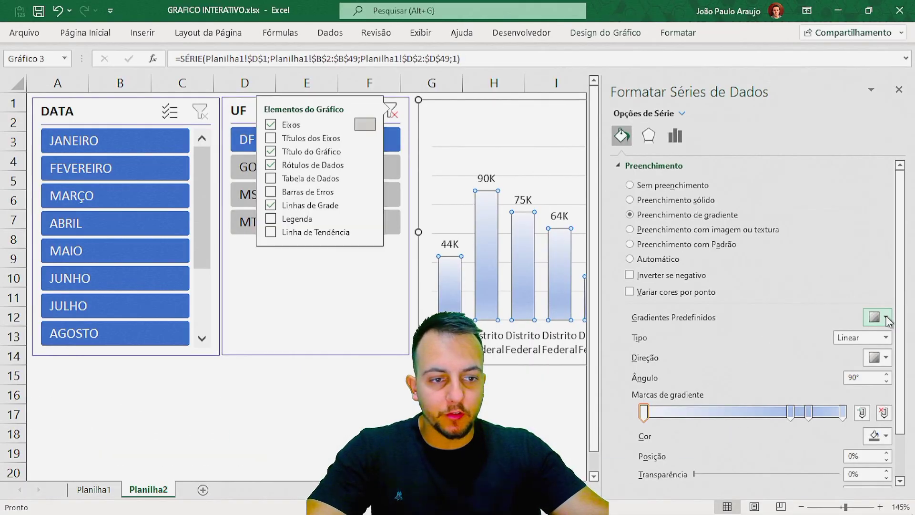
left_click(857, 357)
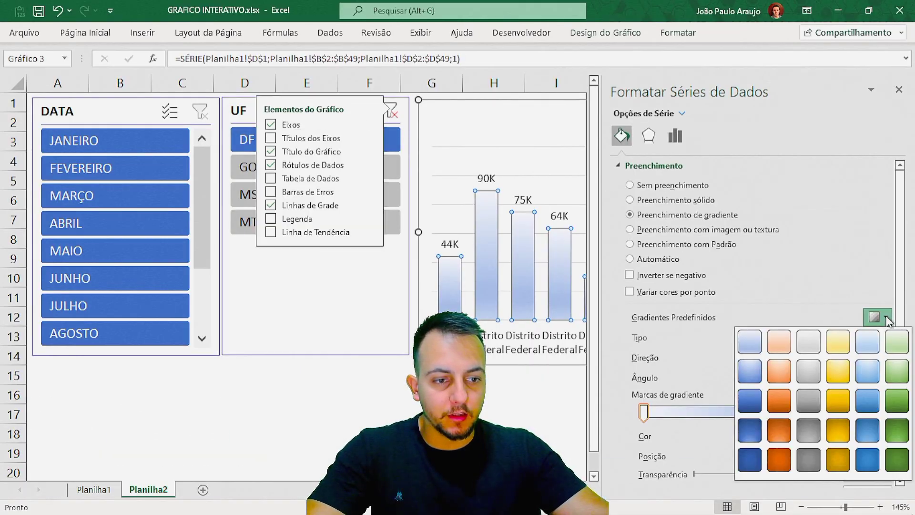
left_click(840, 376)
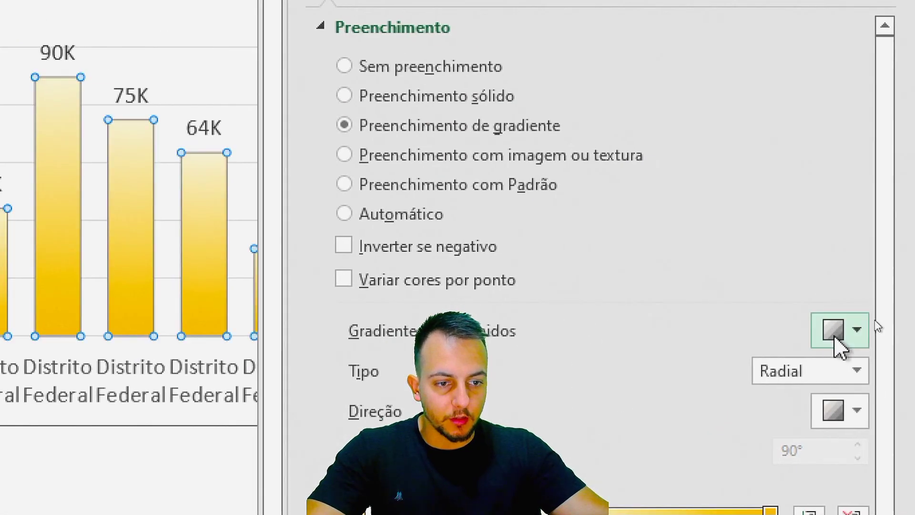
Step: Try the darker gold preset gradient on the VENDAS columns and return to the light yellow preset
left_click(877, 318)
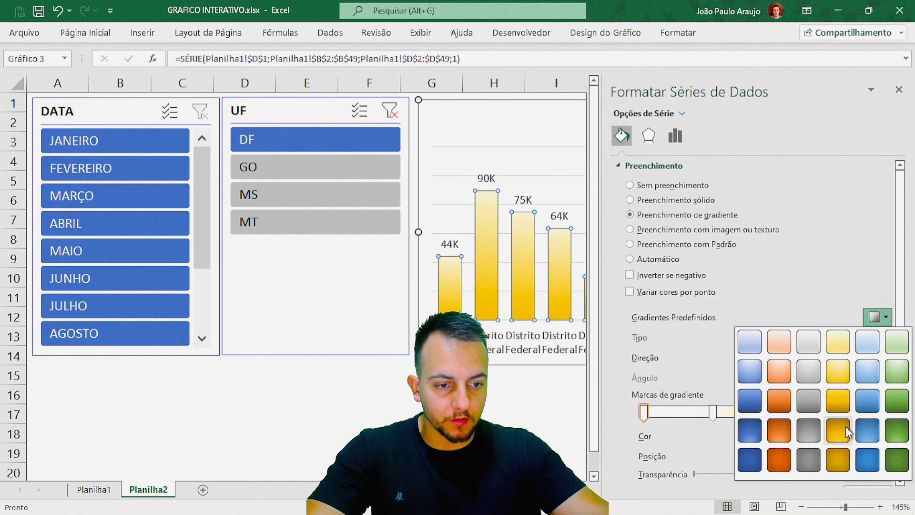
left_click(839, 429)
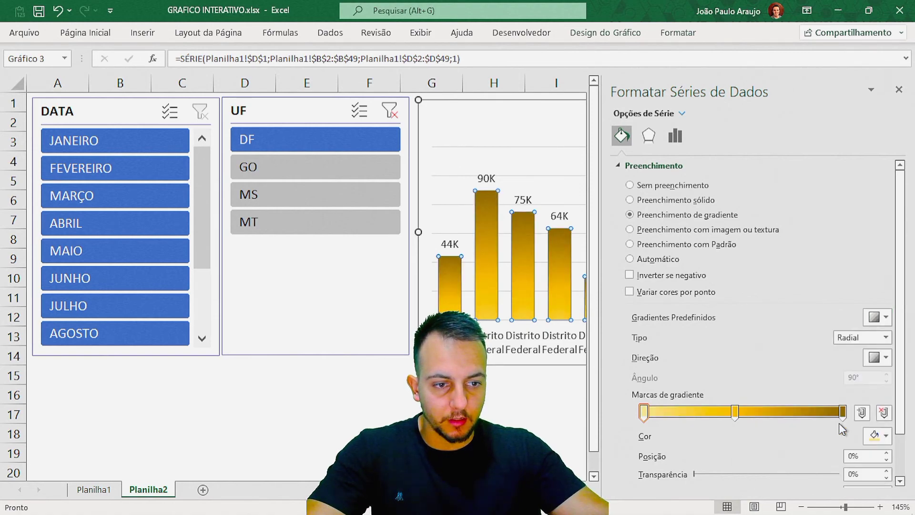
left_click(880, 318)
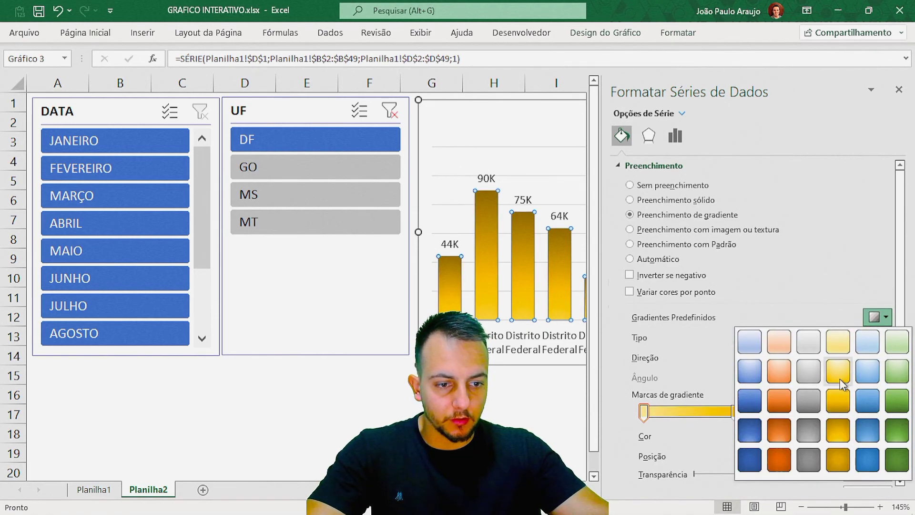
left_click(843, 367)
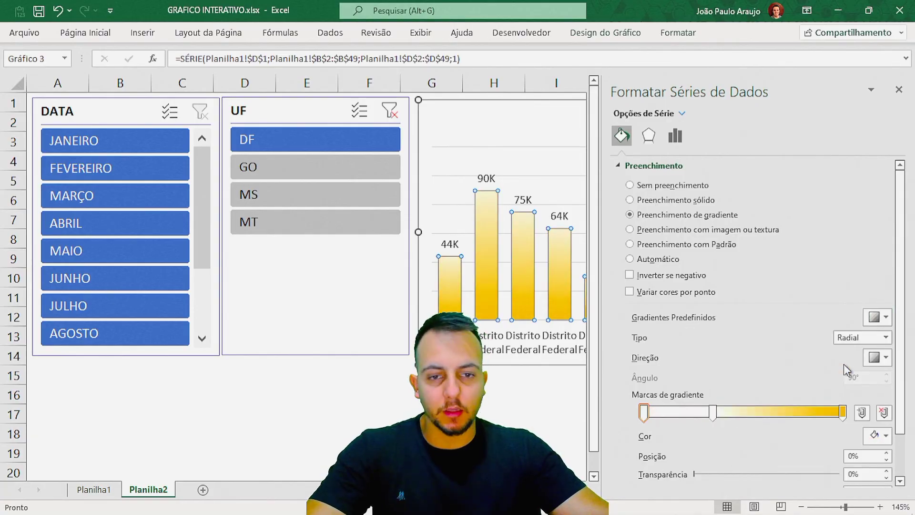
Step: Outline the VENDAS chart's columns with a solid black border 1 pt wide
left_click(705, 167)
left_click(696, 183)
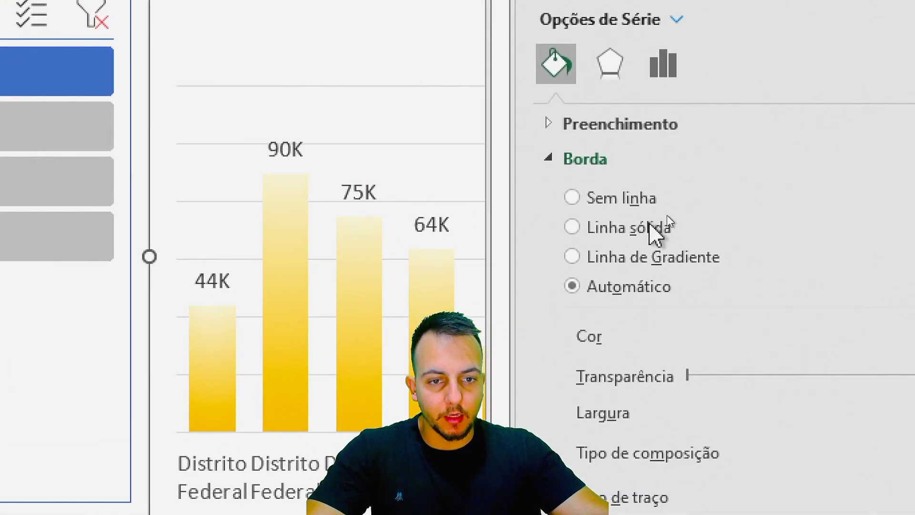
left_click(599, 232)
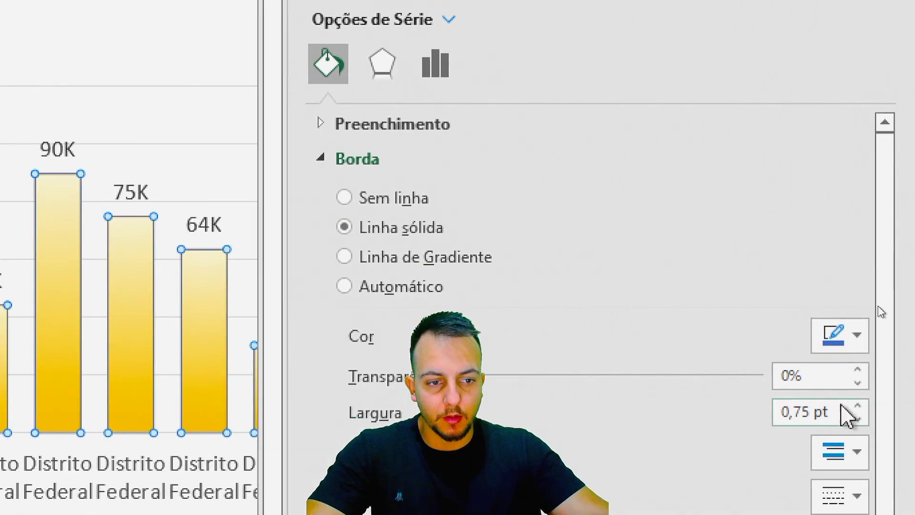
left_click(848, 336)
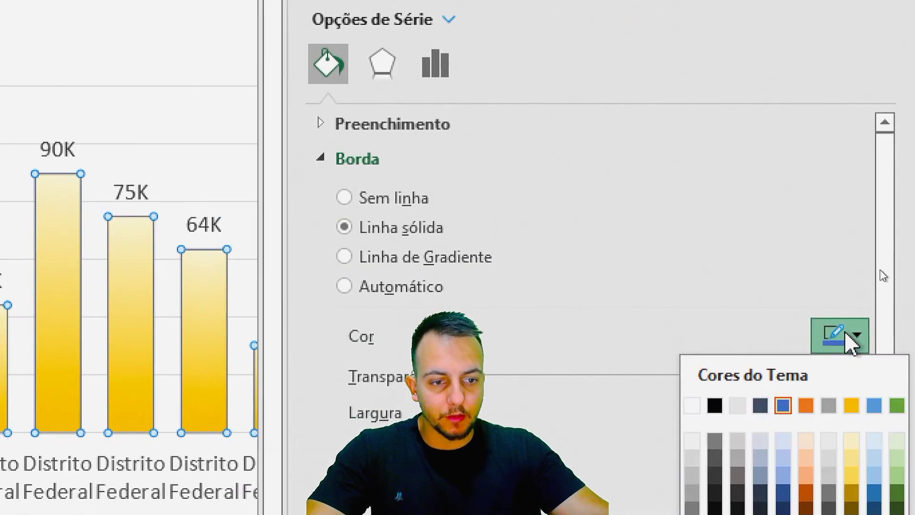
left_click(715, 406)
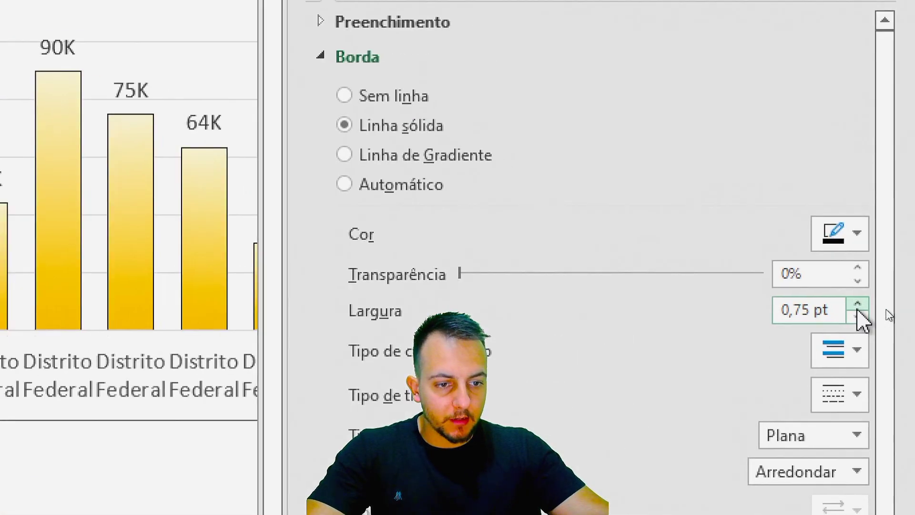
left_click(886, 308)
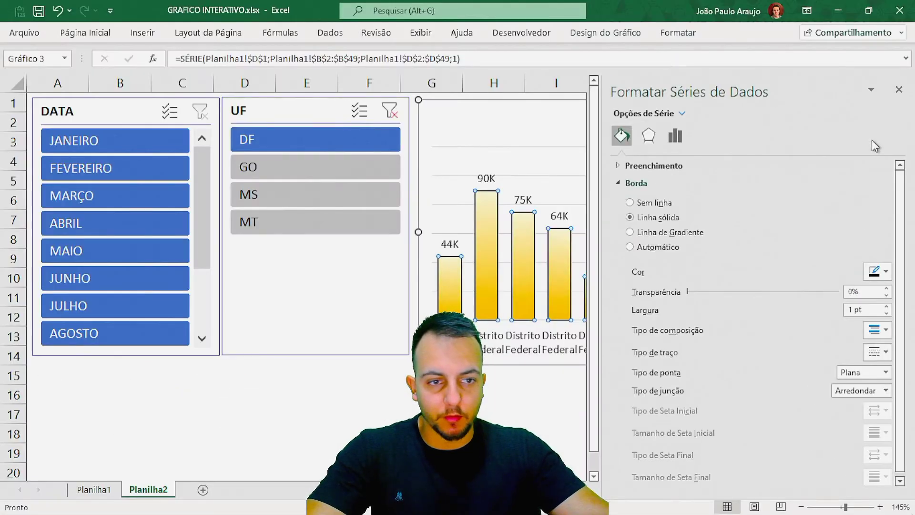
left_click(905, 99)
left_click(608, 409)
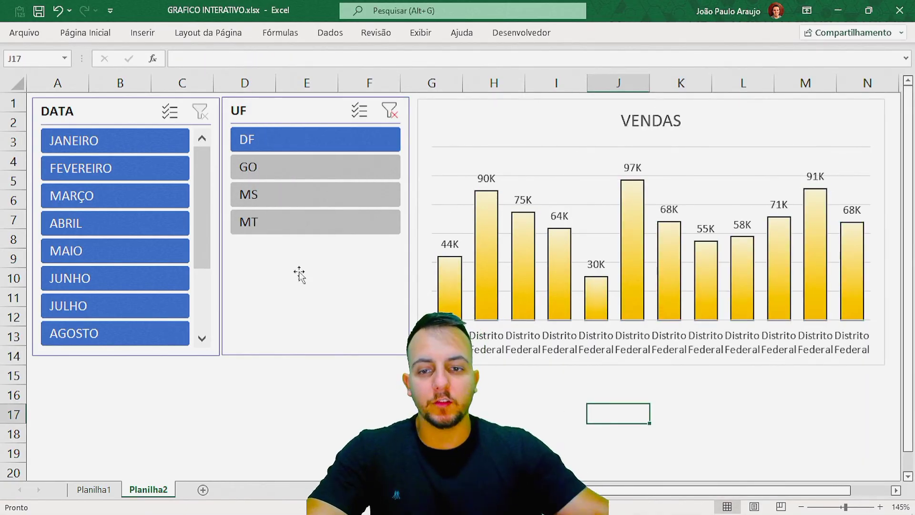
Step: Test the UF slicer by filtering the chart by MS, MT and GO in turn
left_click(336, 194)
left_click(335, 225)
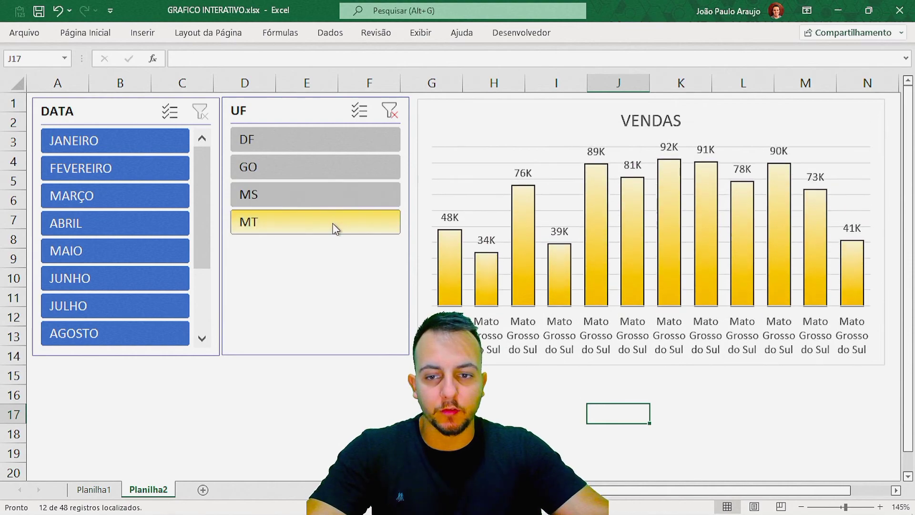
left_click(335, 175)
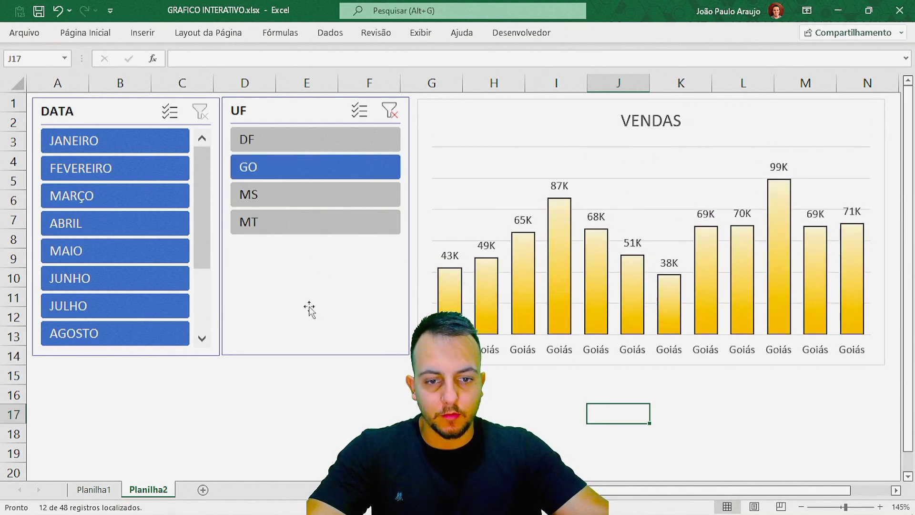
Step: Remove the horizontal gridlines from the VENDAS chart
left_click(563, 242)
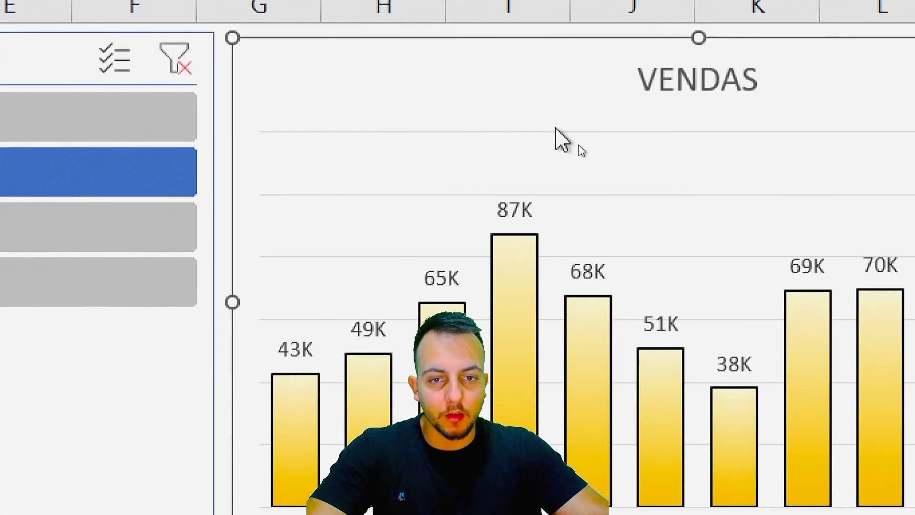
left_click(581, 131)
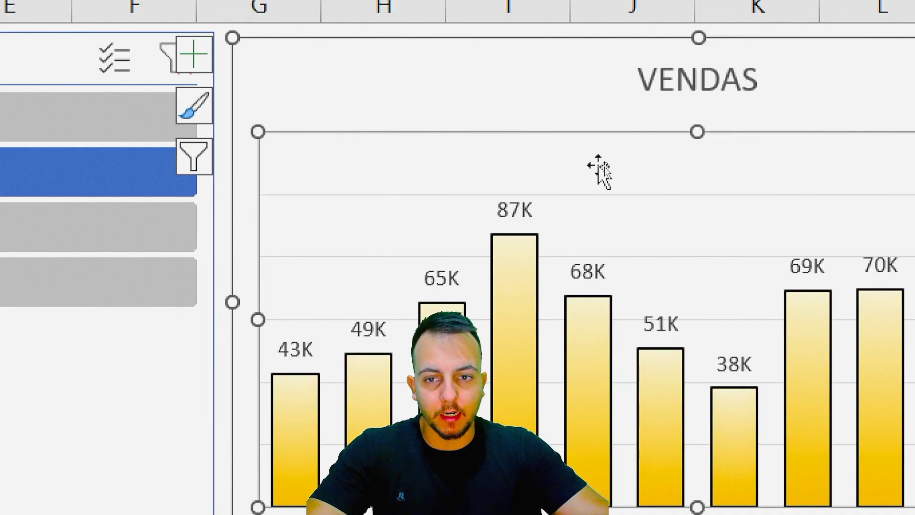
left_click(650, 194)
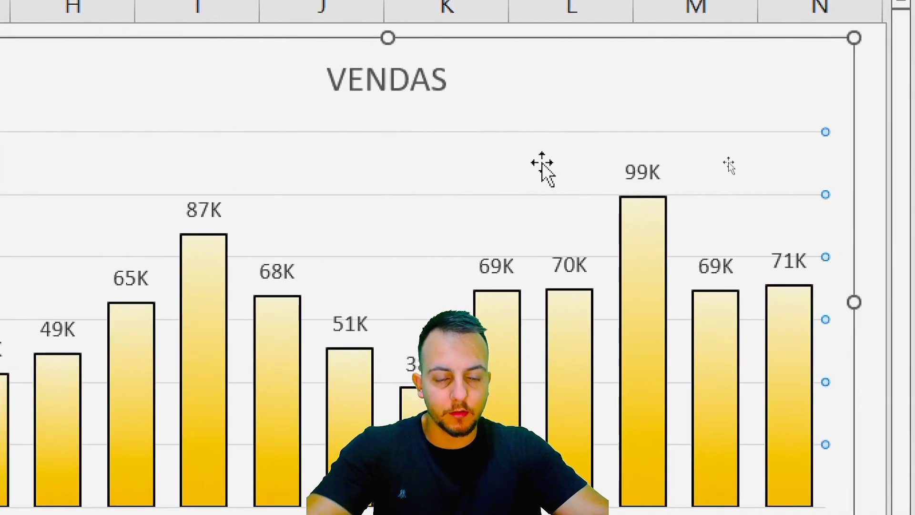
key("Delete")
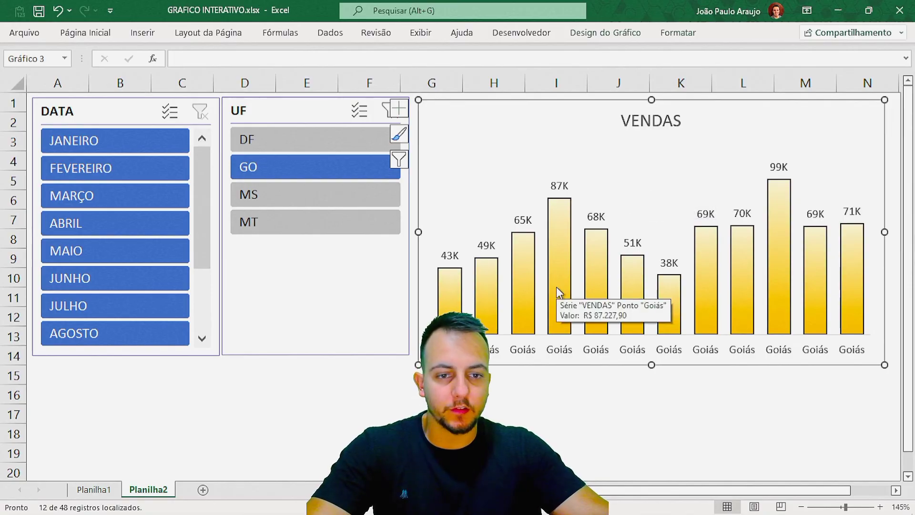
Step: Apply the first outer shadow preset, offset to the lower right, to the VENDAS chart's columns
left_click(559, 252)
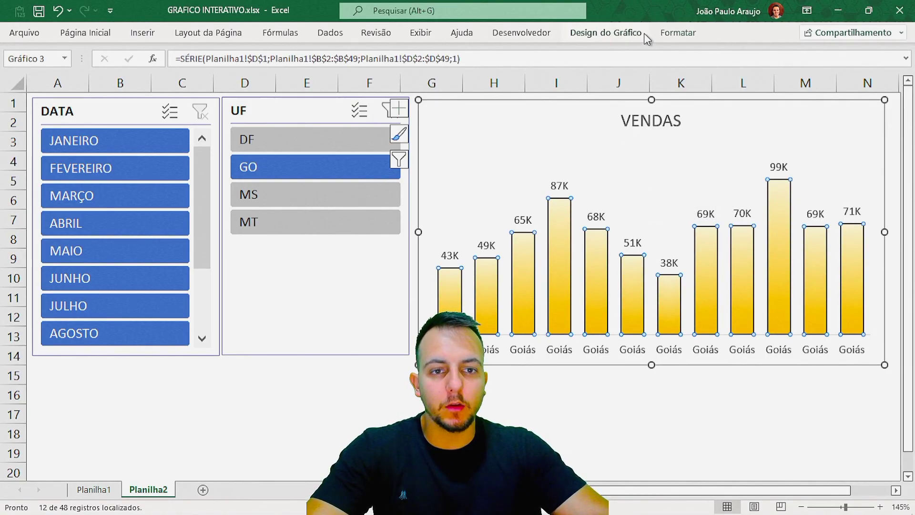
left_click(674, 35)
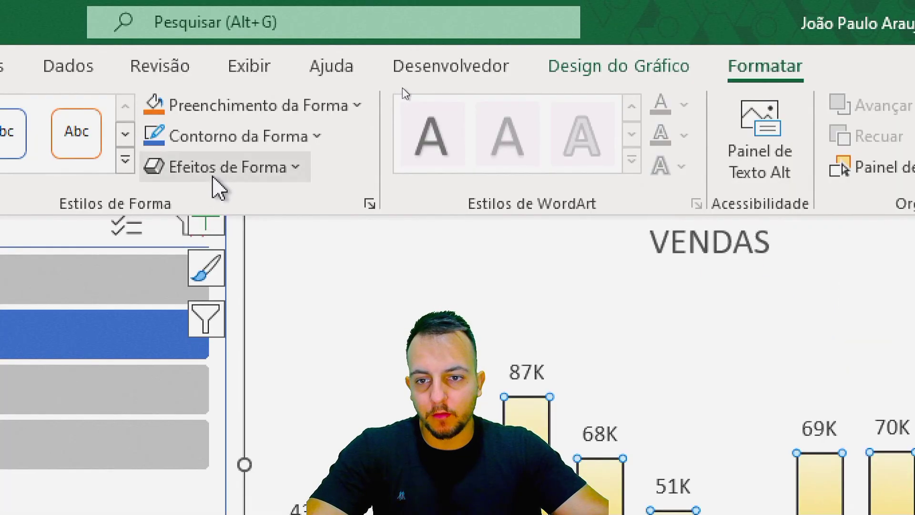
left_click(402, 89)
mouse_move(214, 286)
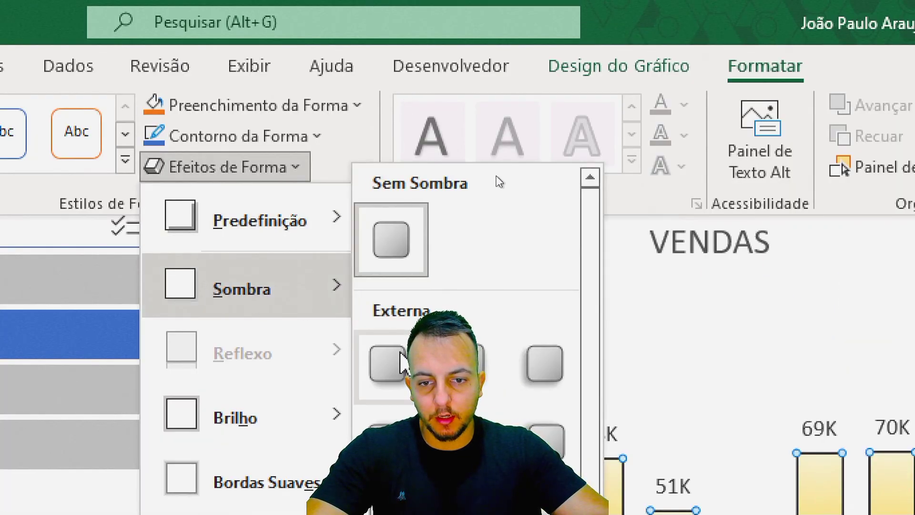
key("Escape")
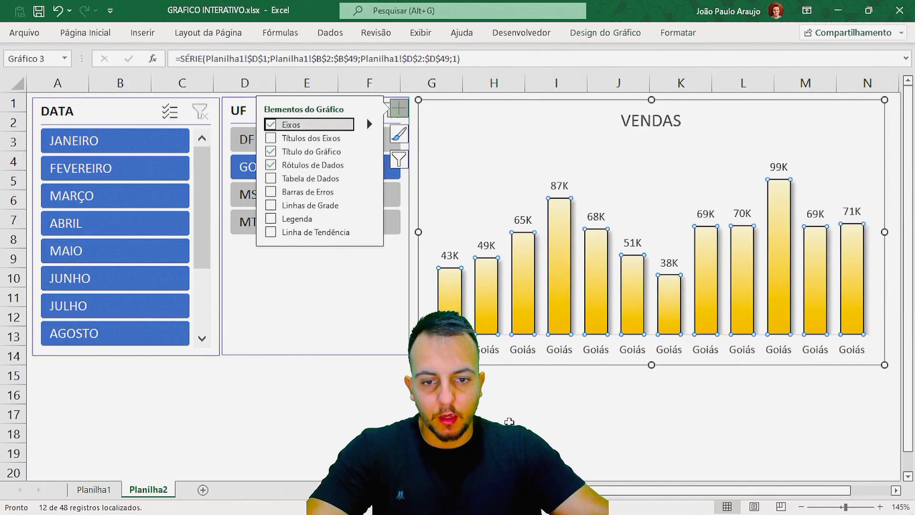
key("Escape")
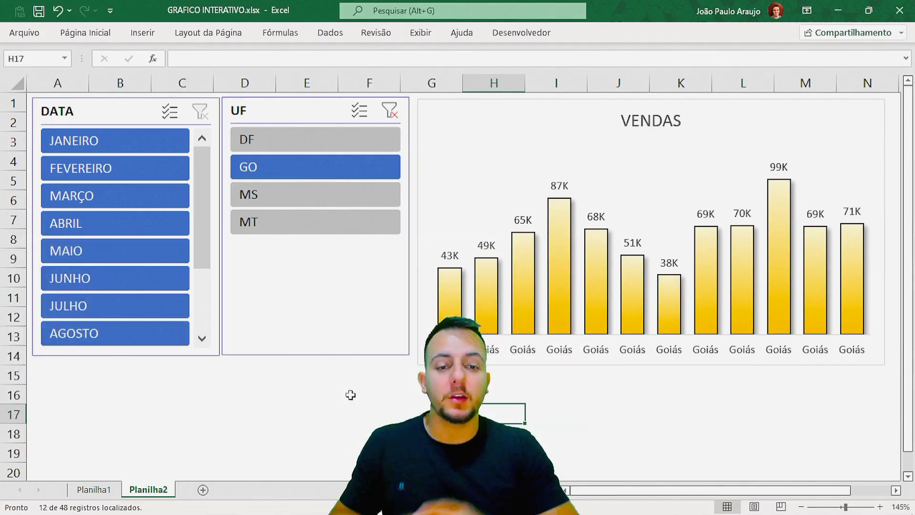
Step: Add an outer shadow offset to the lower right to the whole VENDAS chart area
left_click(848, 193)
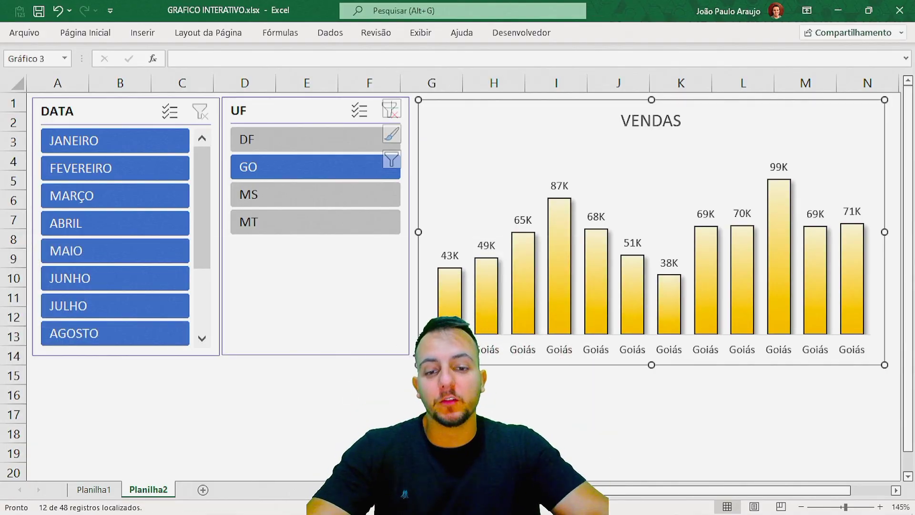
left_click(679, 32)
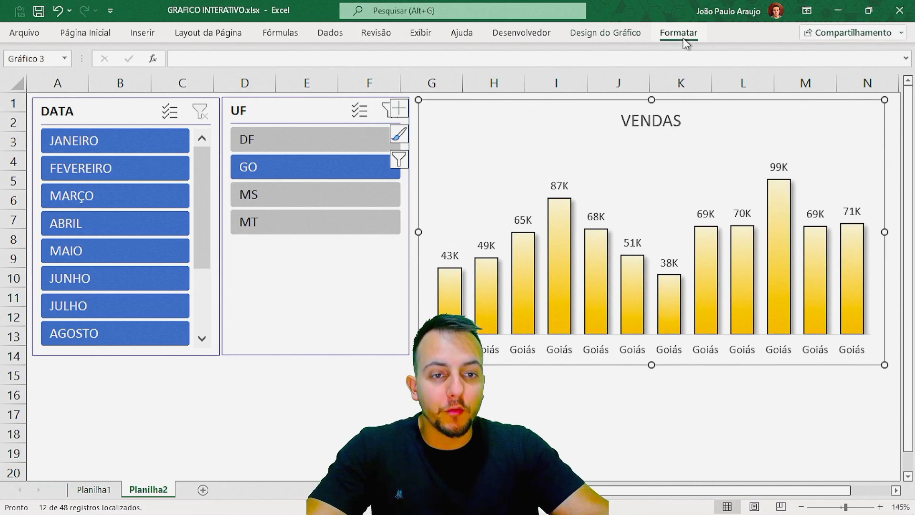
left_click(409, 83)
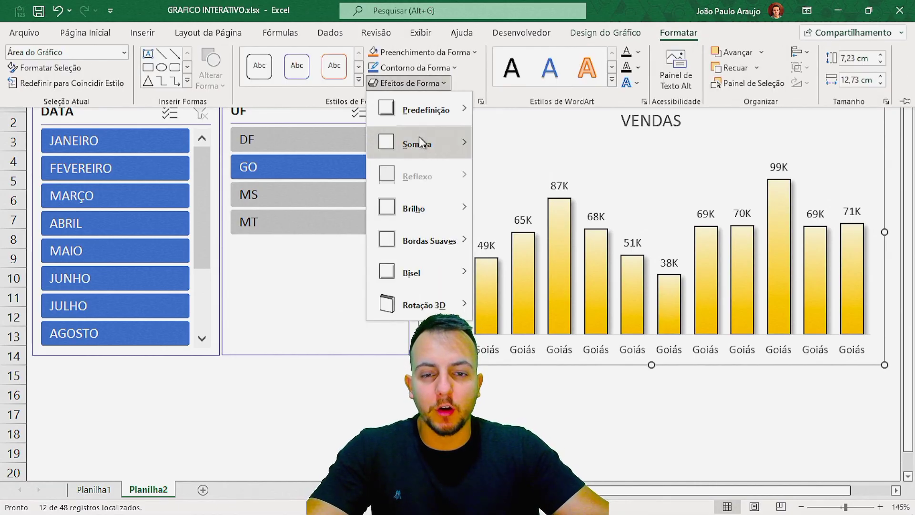
mouse_move(442, 146)
left_click(489, 182)
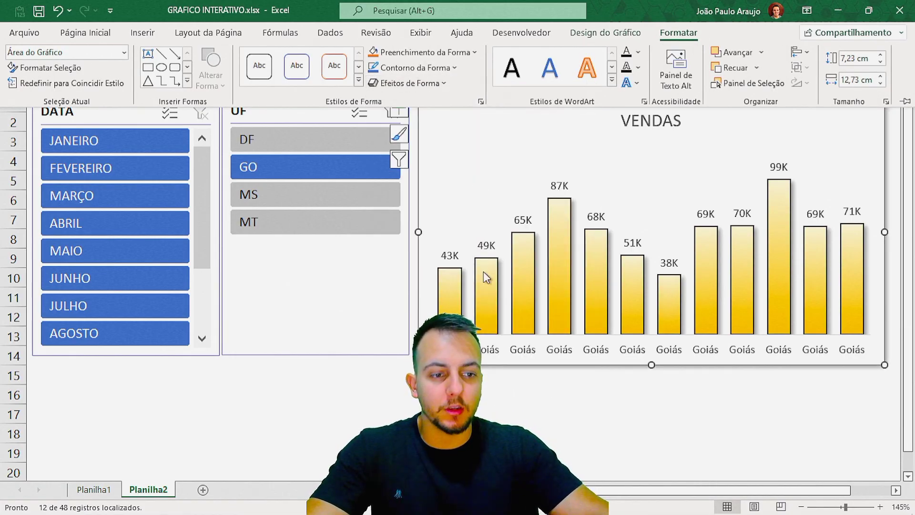
left_click(543, 414)
left_click(542, 413)
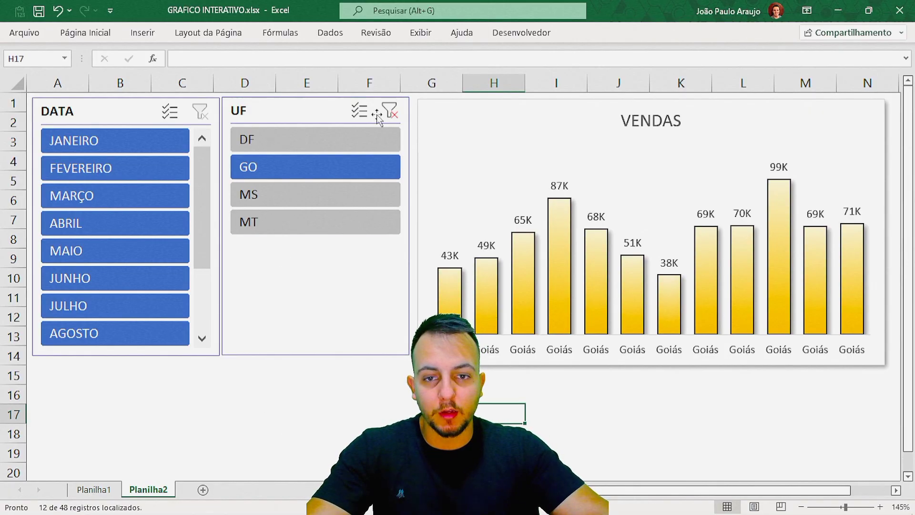
Step: Clear the UF slicer's filter and test the DATA slicer with FEVEREIRO, MAIO and ABRIL in turn
left_click(390, 111)
left_click(143, 164)
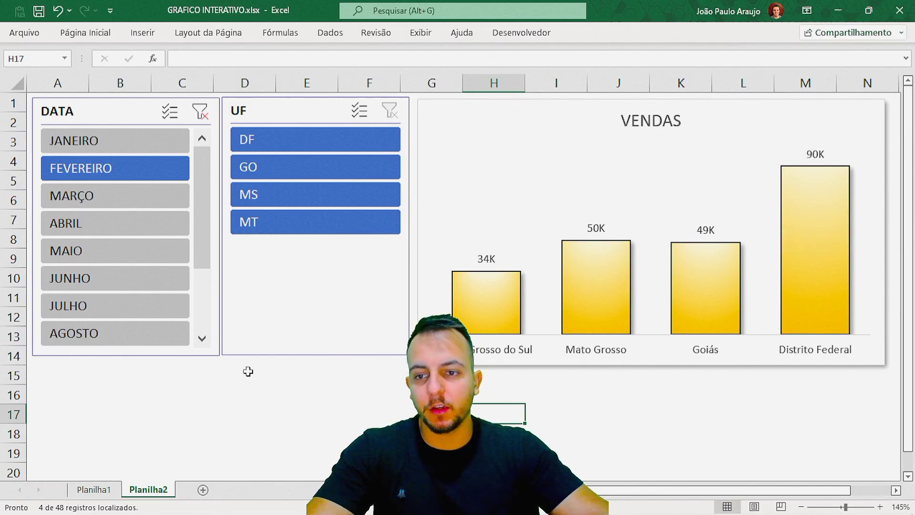
left_click(134, 252)
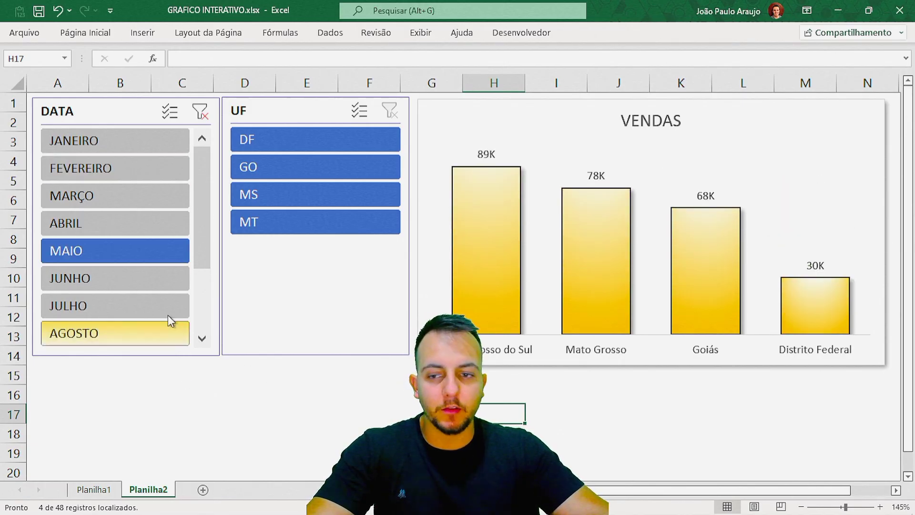
left_click(131, 225)
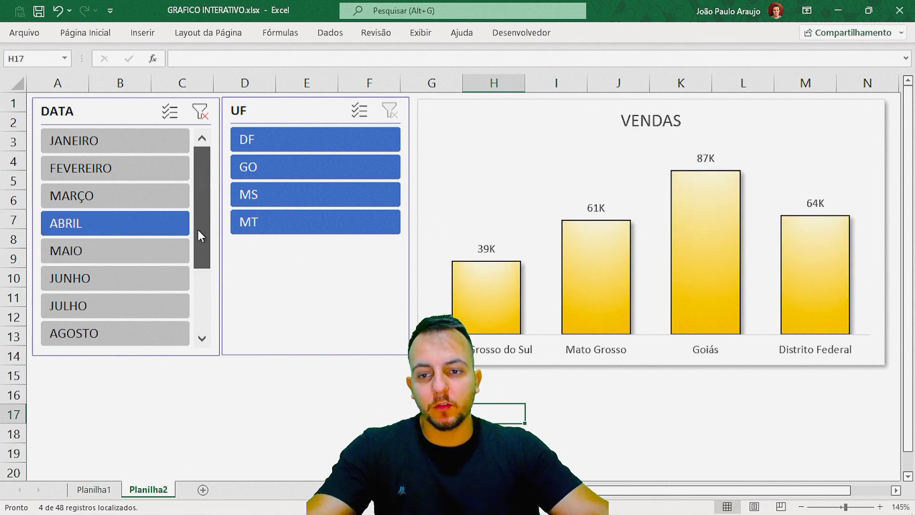
Step: Filter the chart with the DATA slicer by DEZEMBRO, NOVEMBRO and OUTUBRO in turn, ending on FEVEREIRO
left_click_drag(199, 230, 203, 329)
left_click(168, 338)
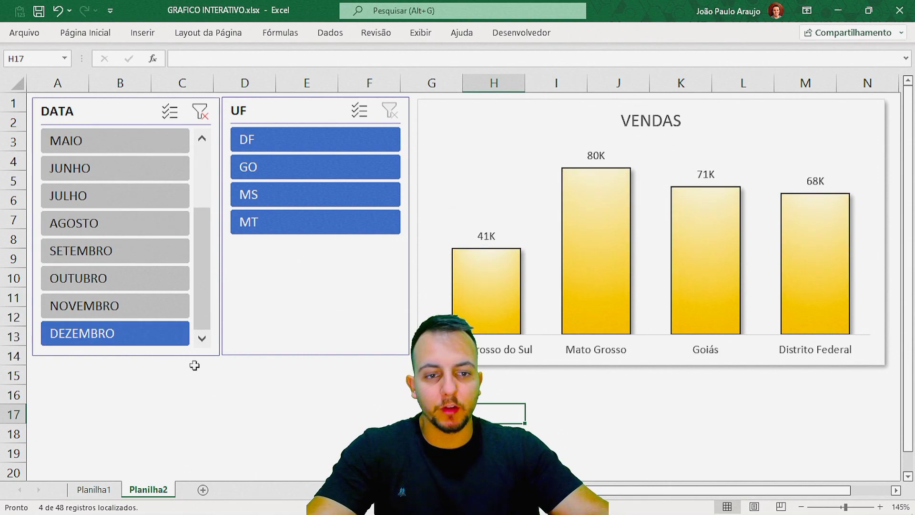
left_click(149, 298)
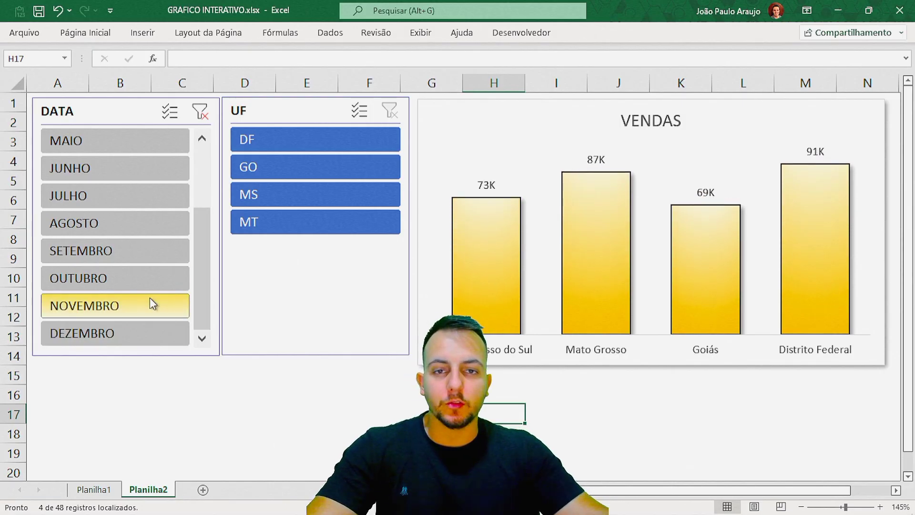
left_click(147, 271)
left_click_drag(199, 251, 200, 176)
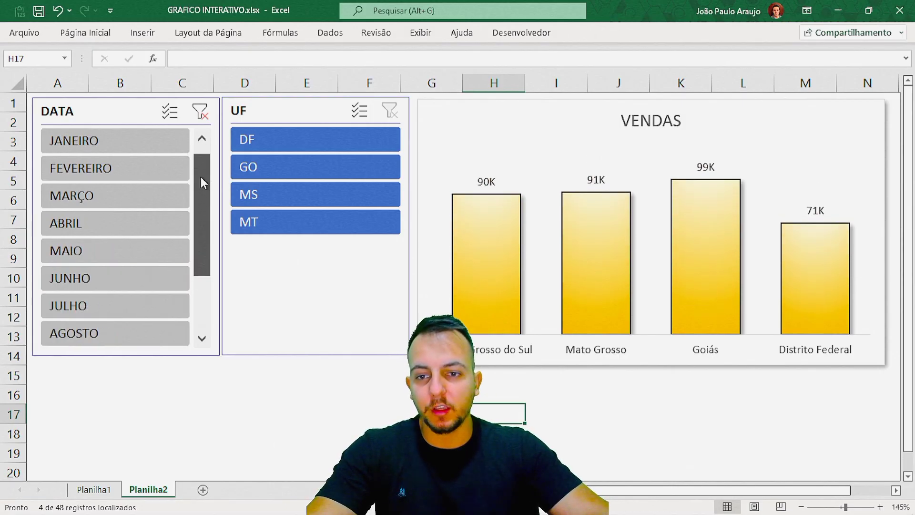
left_click(126, 167)
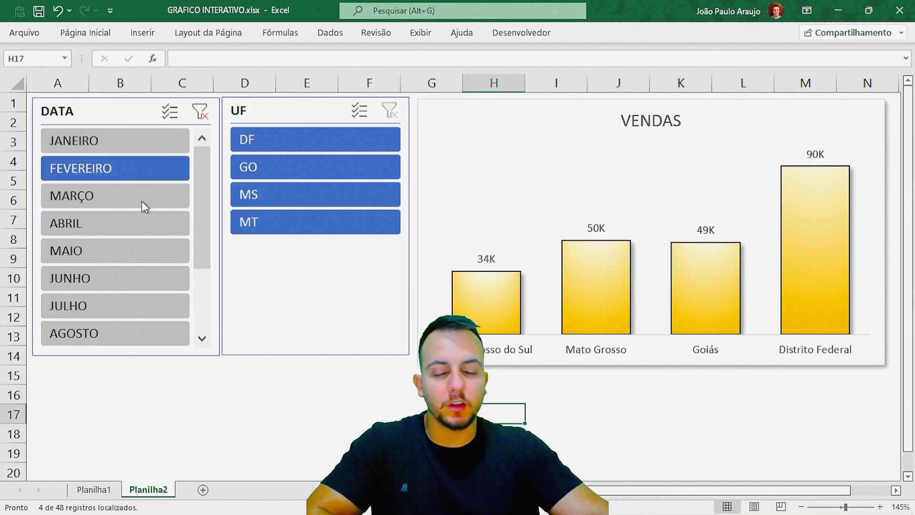